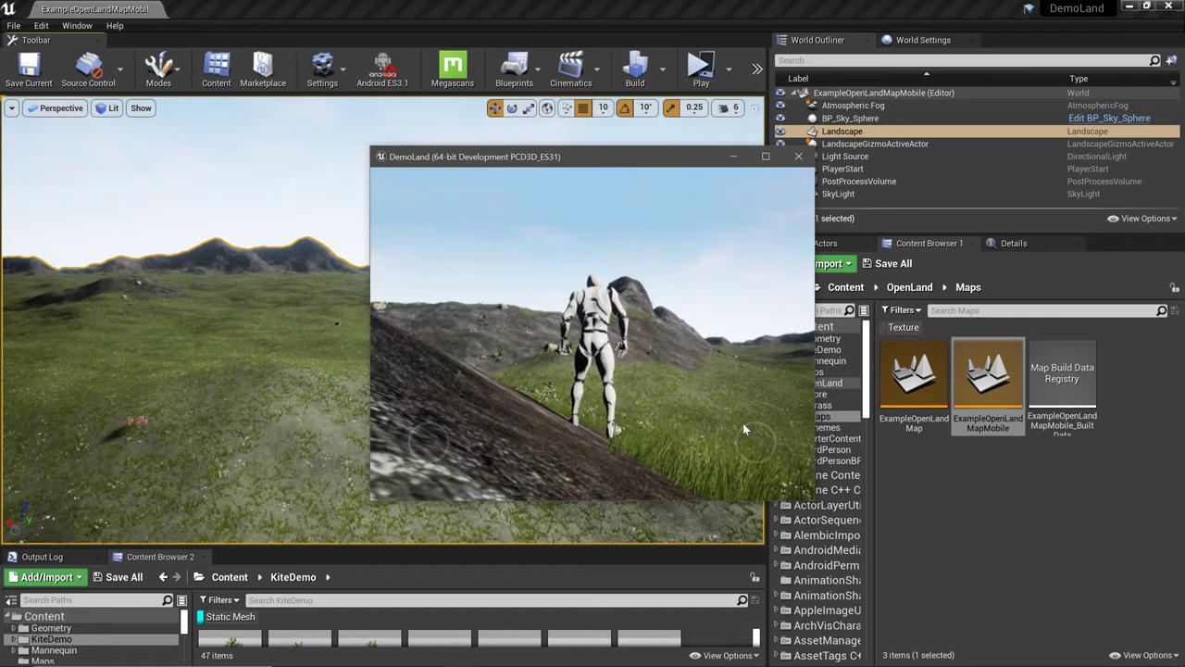
Run the preview character forward into the grass while swinging the game camera around it.
drag(742, 424, 770, 431)
mouse_move(426, 439)
mouse_down()
mouse_move(460, 422)
mouse_move(548, 480)
mouse_up()
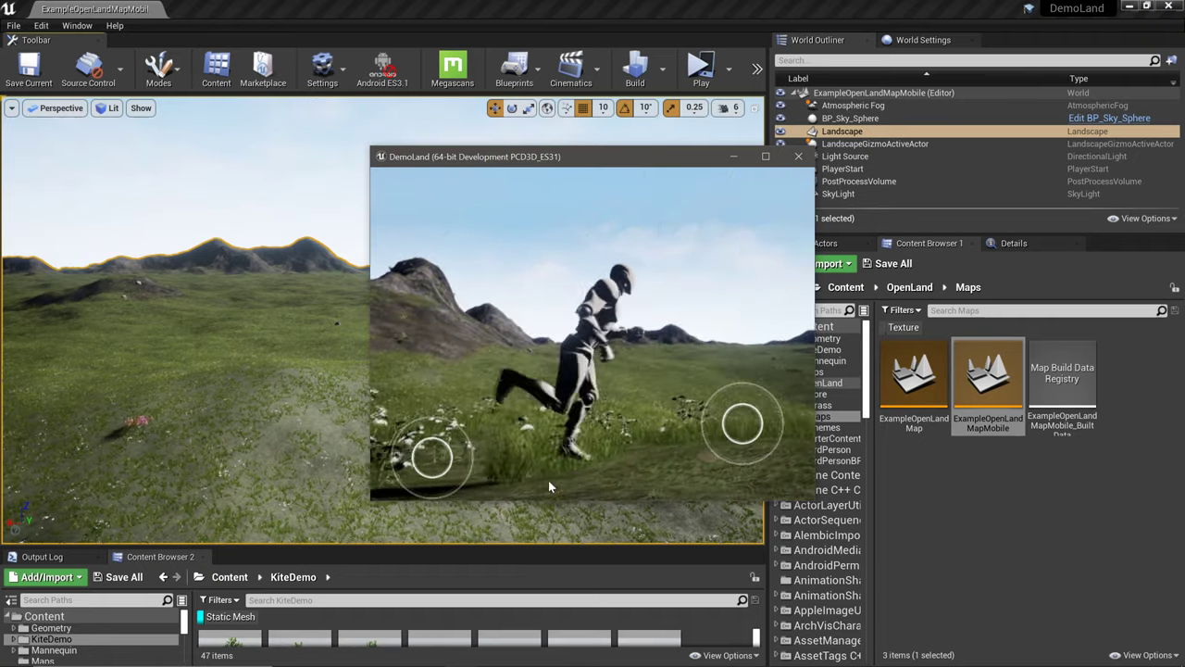
drag(742, 424, 743, 356)
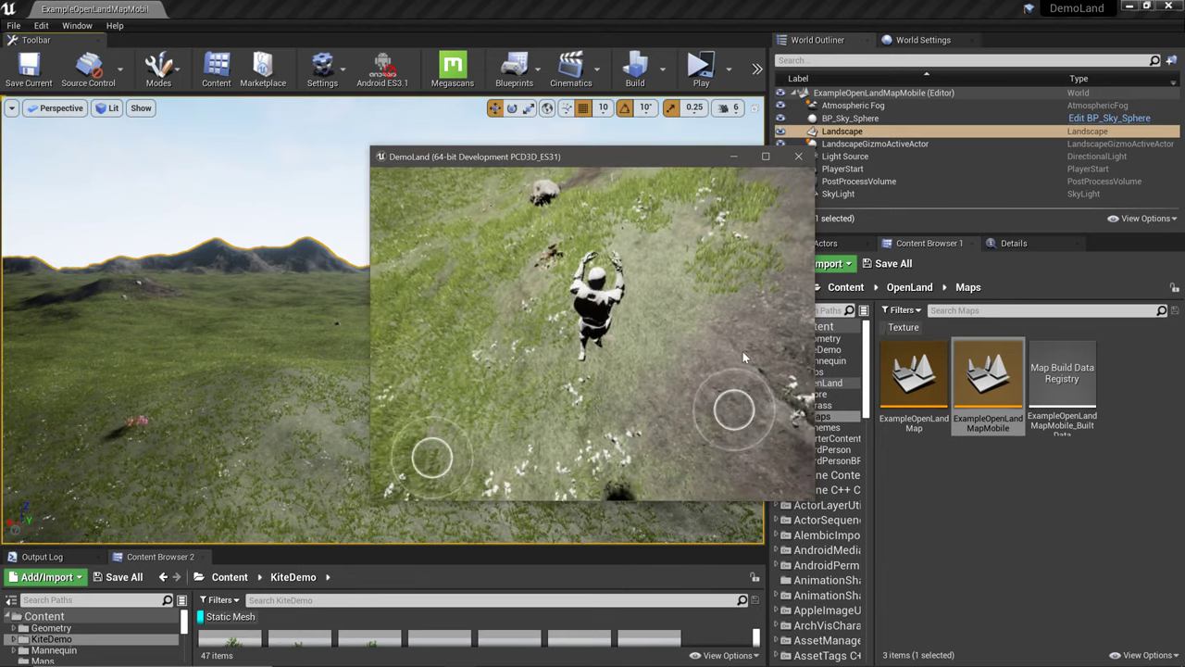
drag(433, 457, 519, 456)
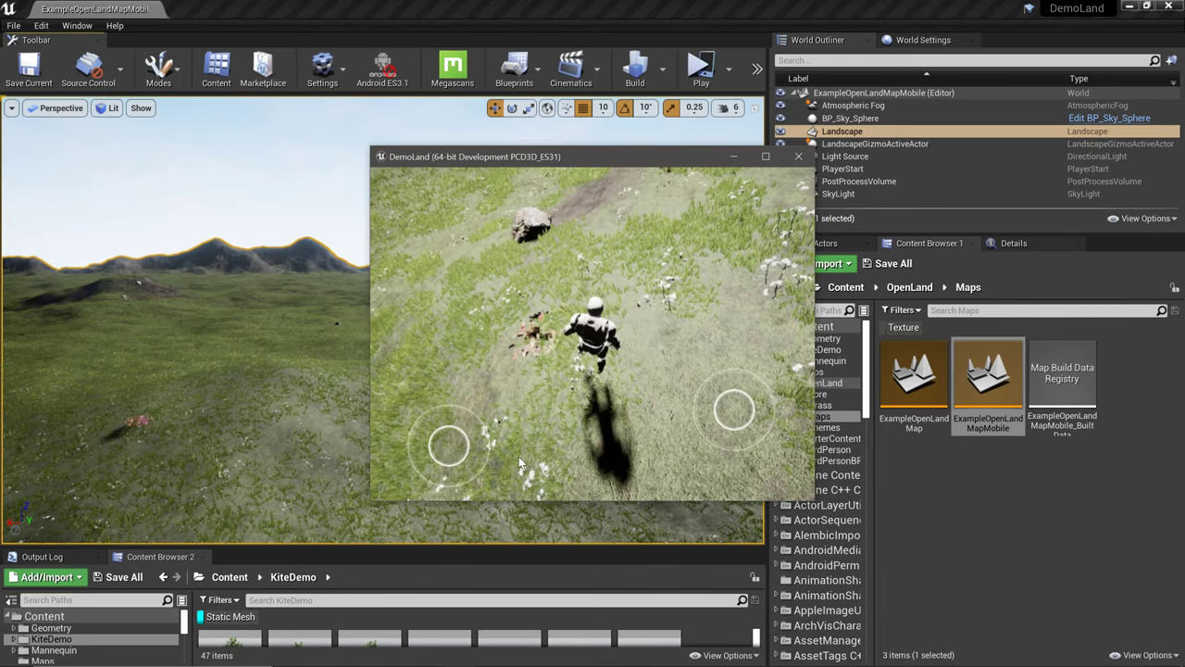
drag(743, 441, 749, 367)
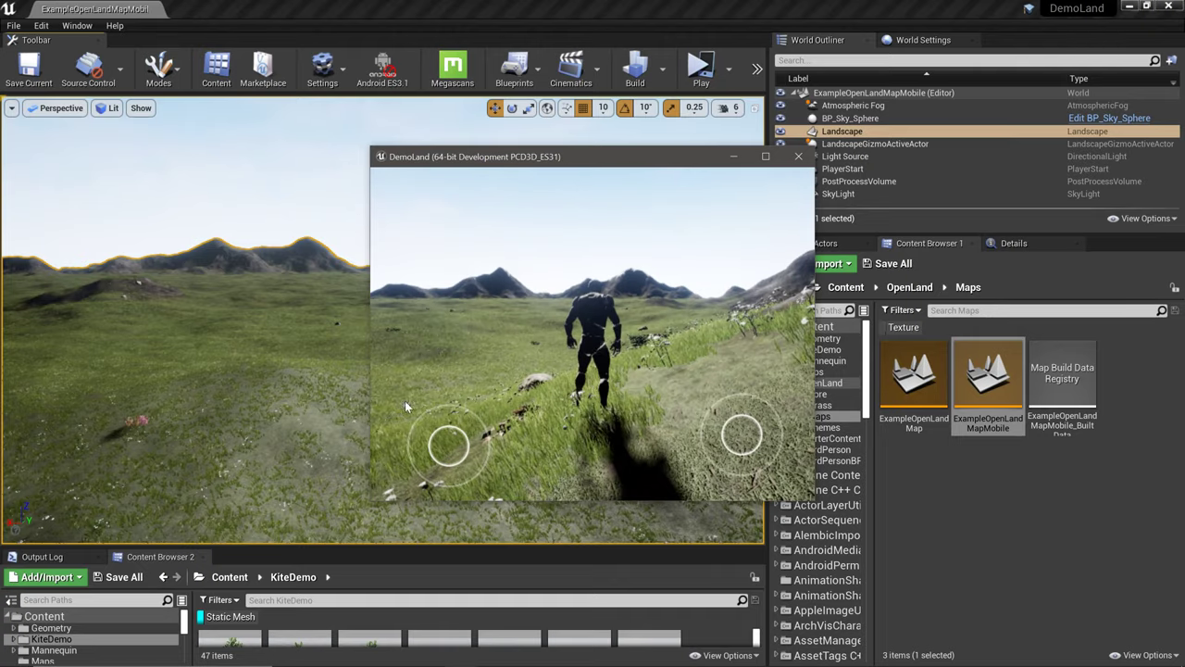
Run across the slope toward the rocky hillside, then fly the viewport camera toward the left hill.
drag(488, 445, 448, 428)
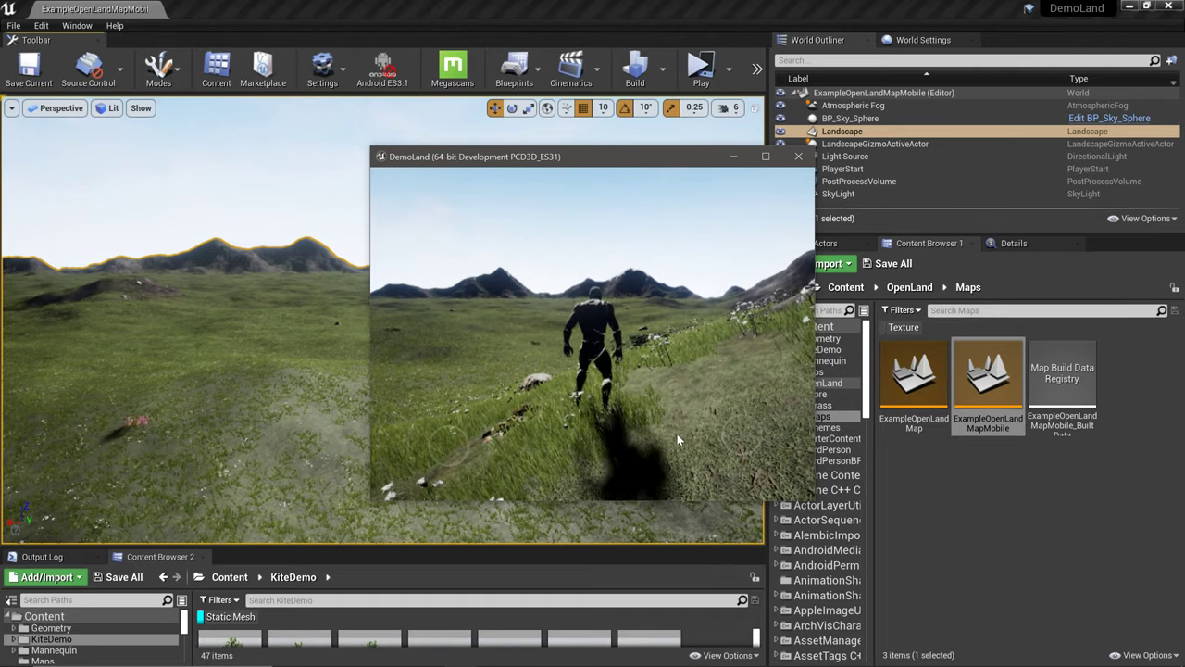
drag(758, 447, 812, 448)
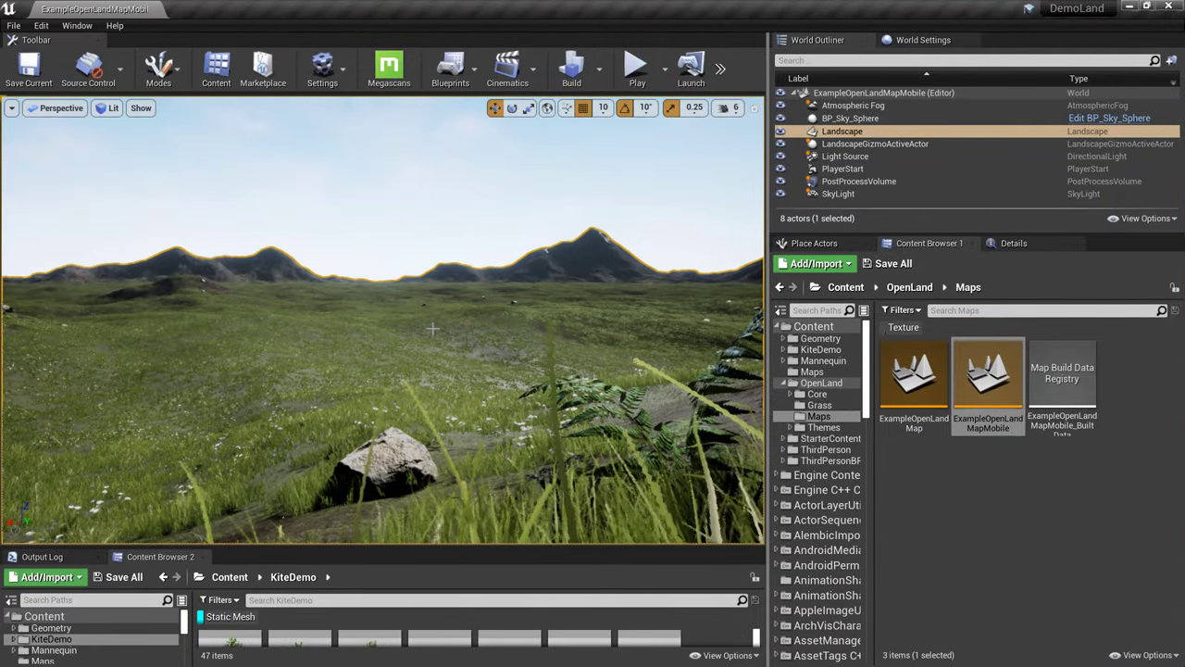
right_drag(448, 333, 398, 333)
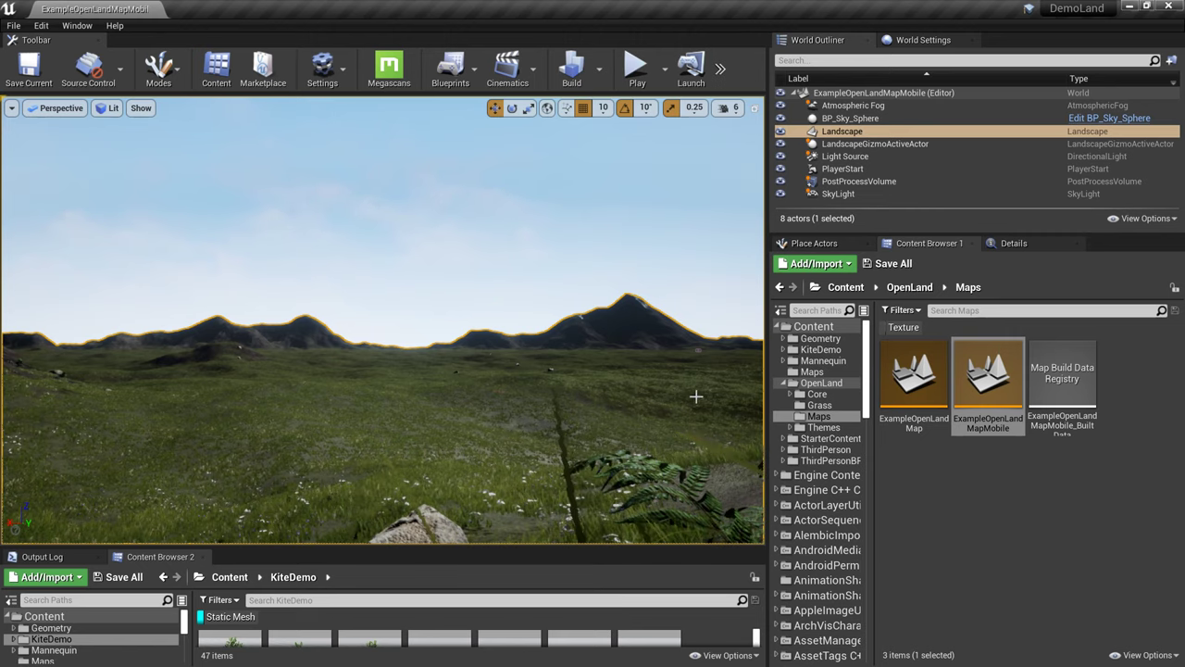
right_drag(750, 408, 750, 407)
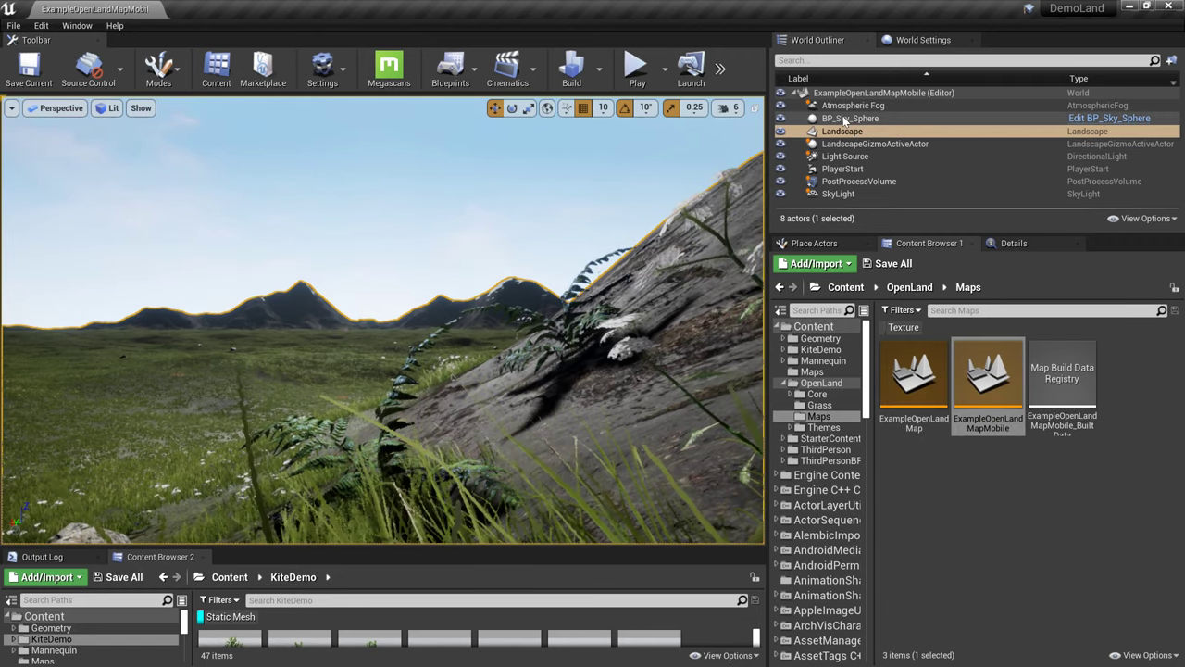
Create a new level from the Default template.
click(14, 25)
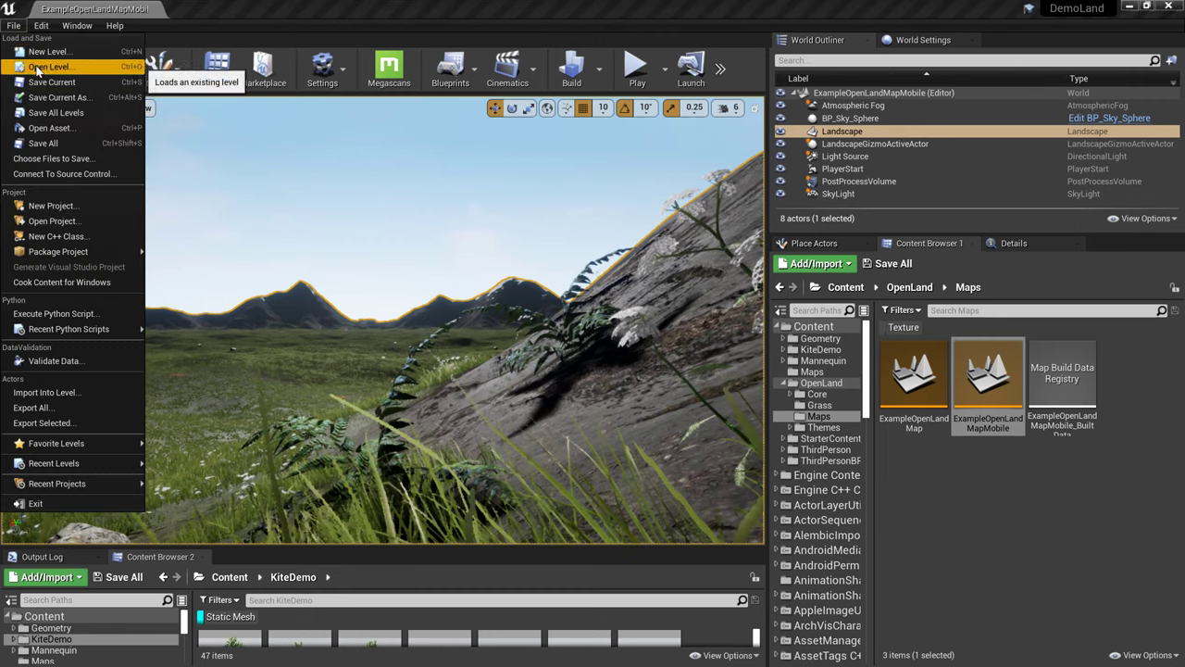
click(41, 54)
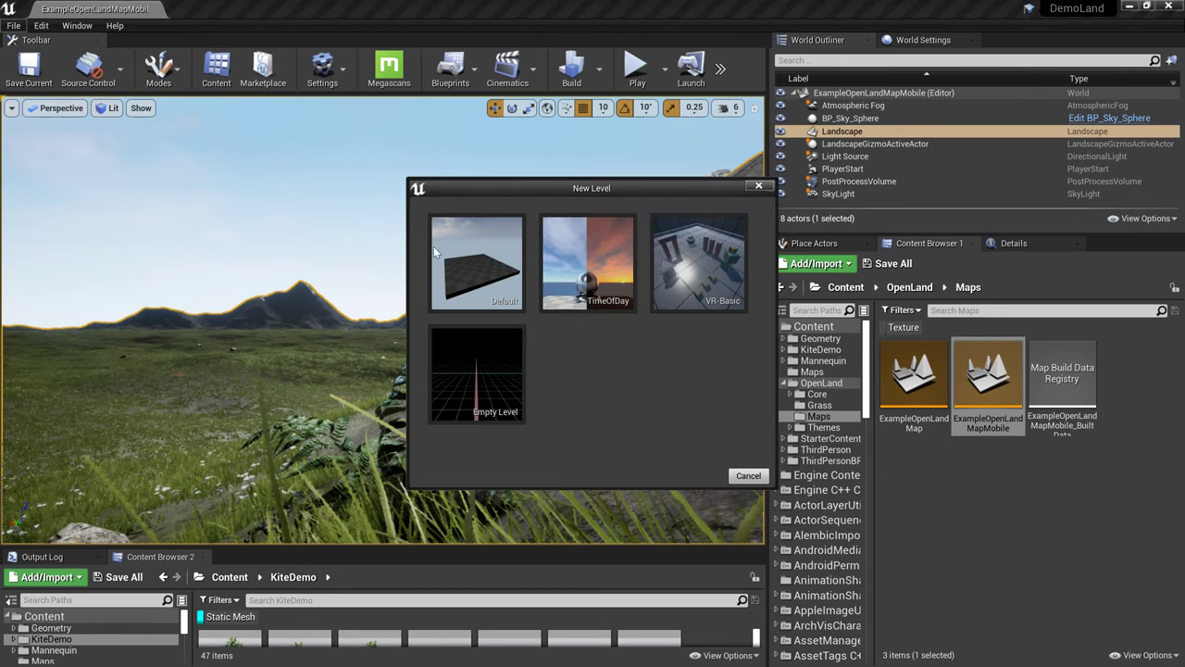
click(499, 301)
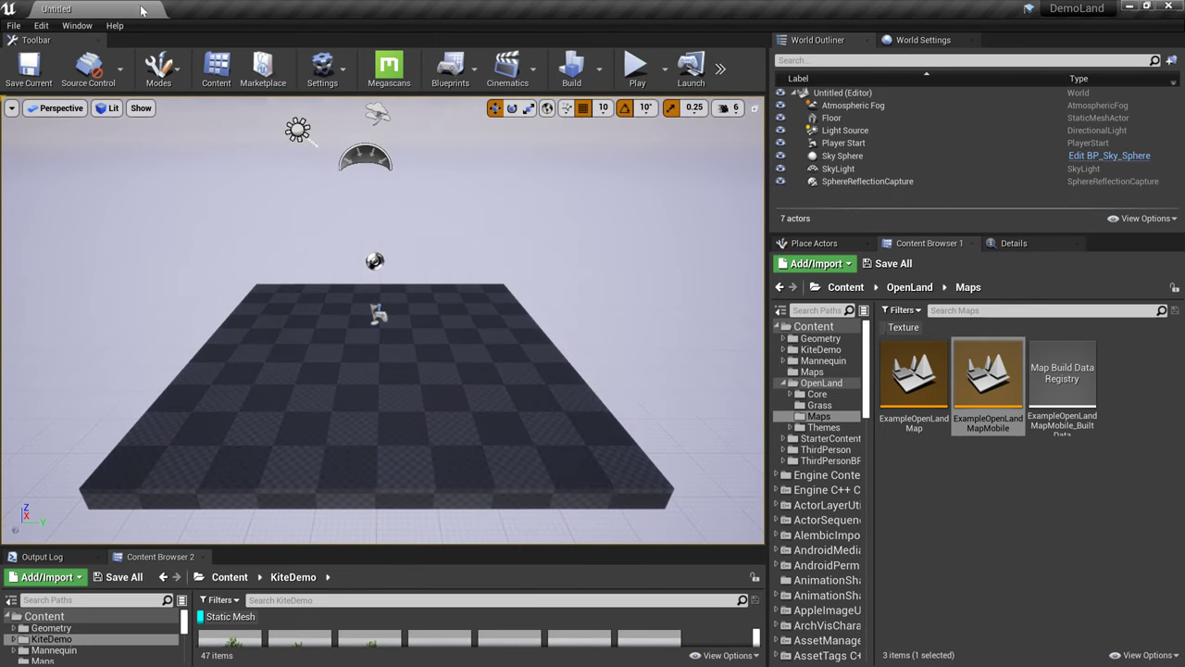
Reopen ExampleOpenLandMapMobile and turn the viewport camera left across the terrain to a ridge.
double_click(982, 389)
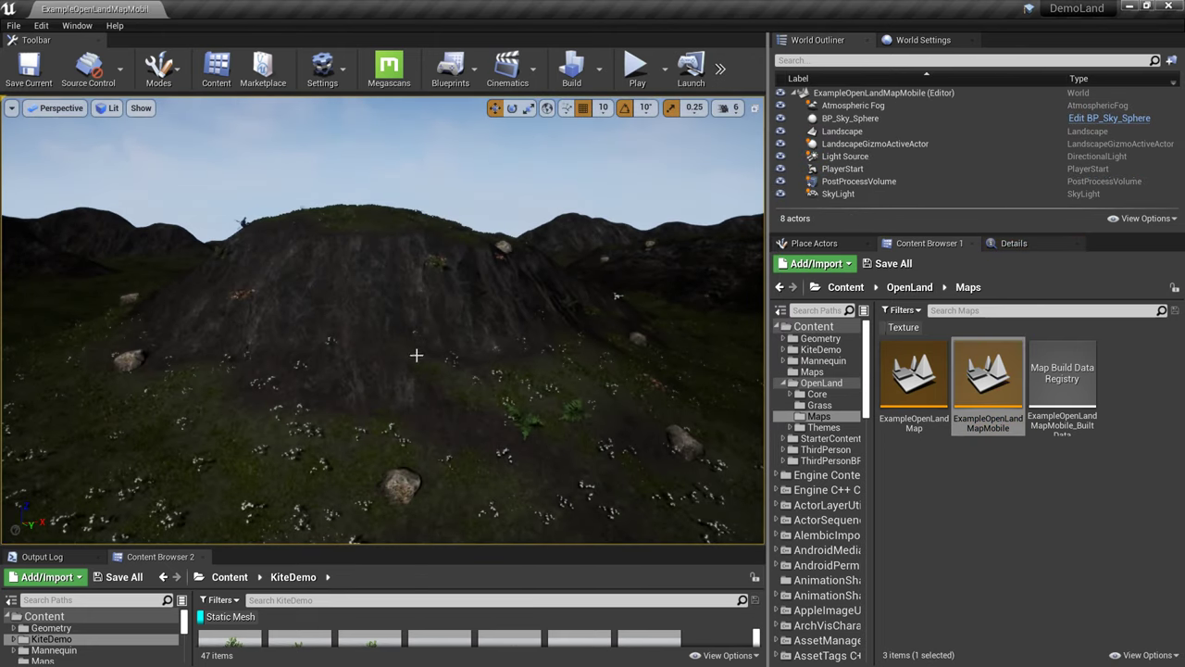
right_drag(463, 324, 352, 324)
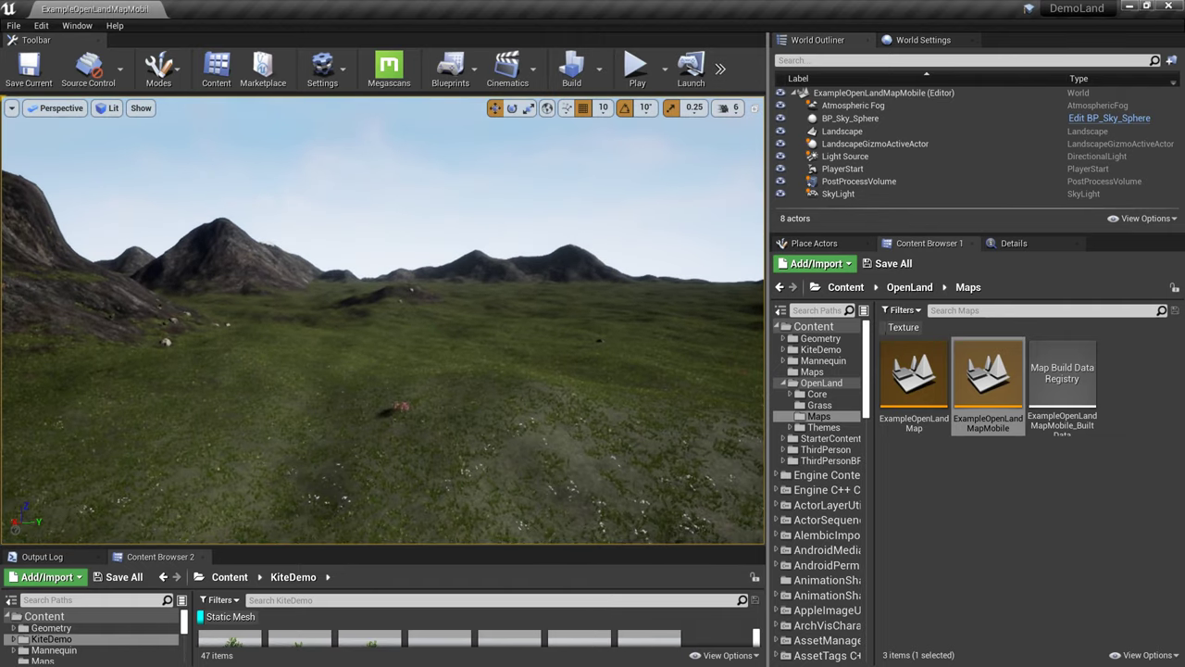
right_drag(265, 357, 167, 357)
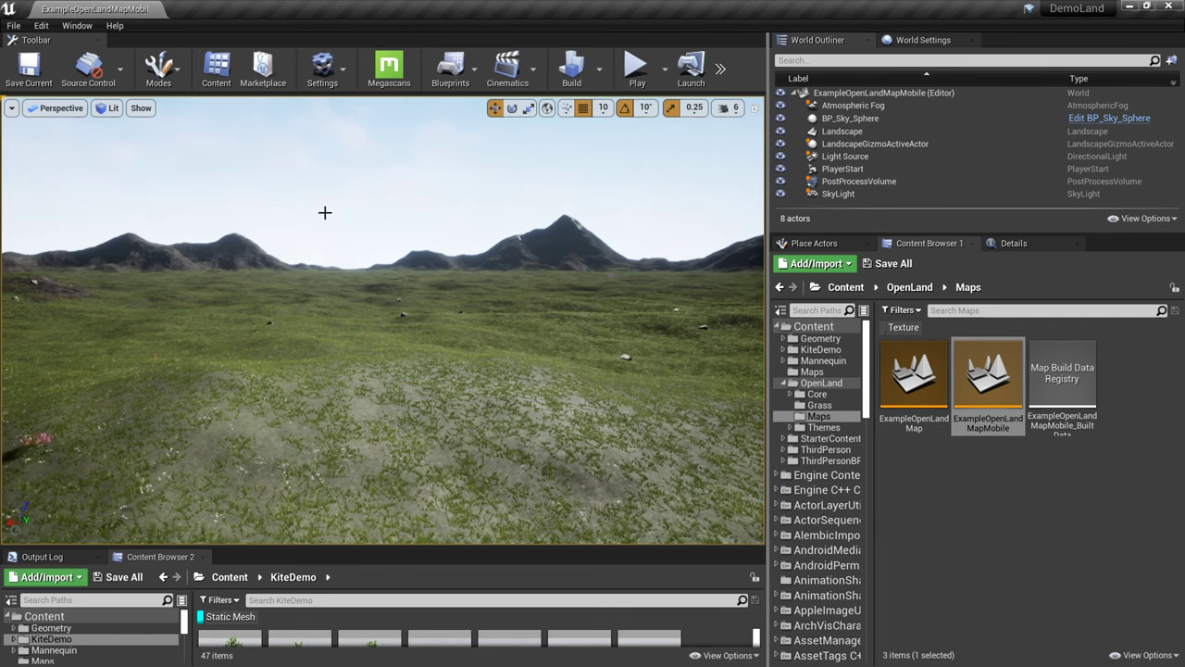
Set the preview rendering level to Android ES 3.1 and fly over the mobile-rendered terrain.
click(348, 83)
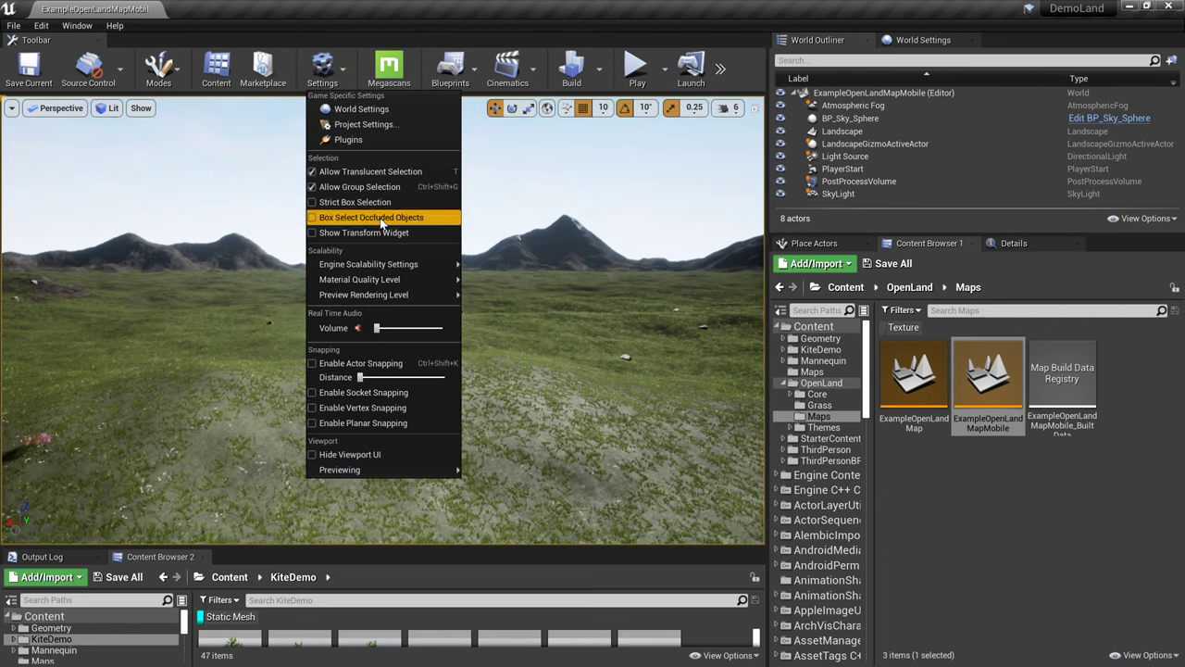
mouse_move(363, 295)
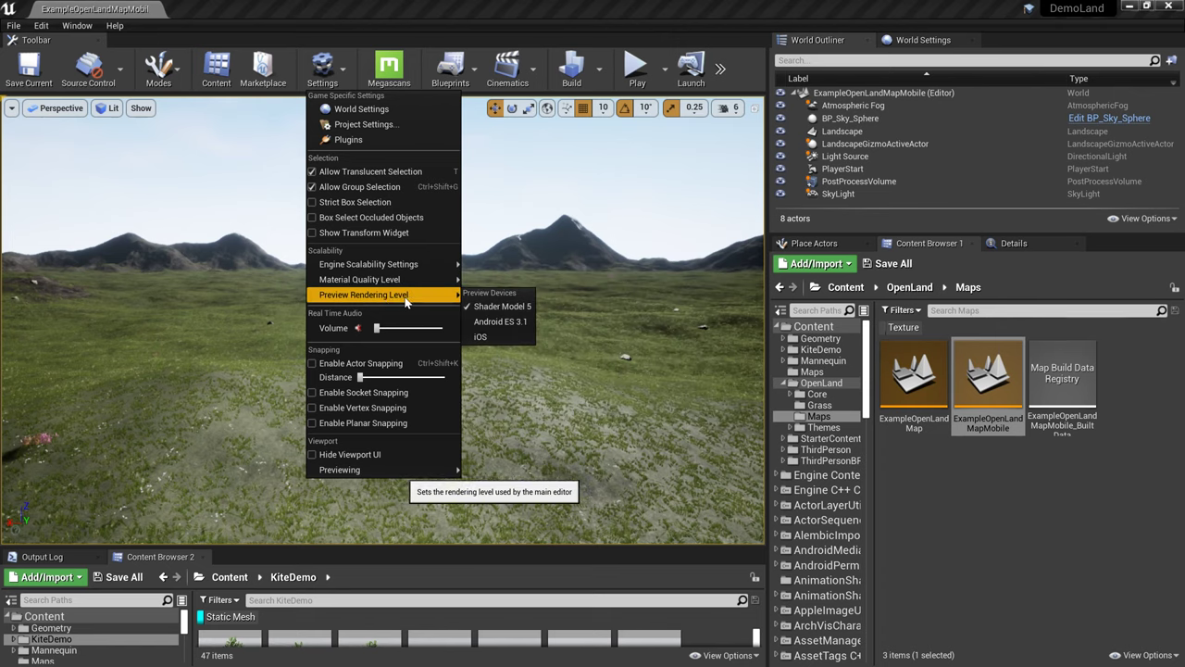
click(509, 330)
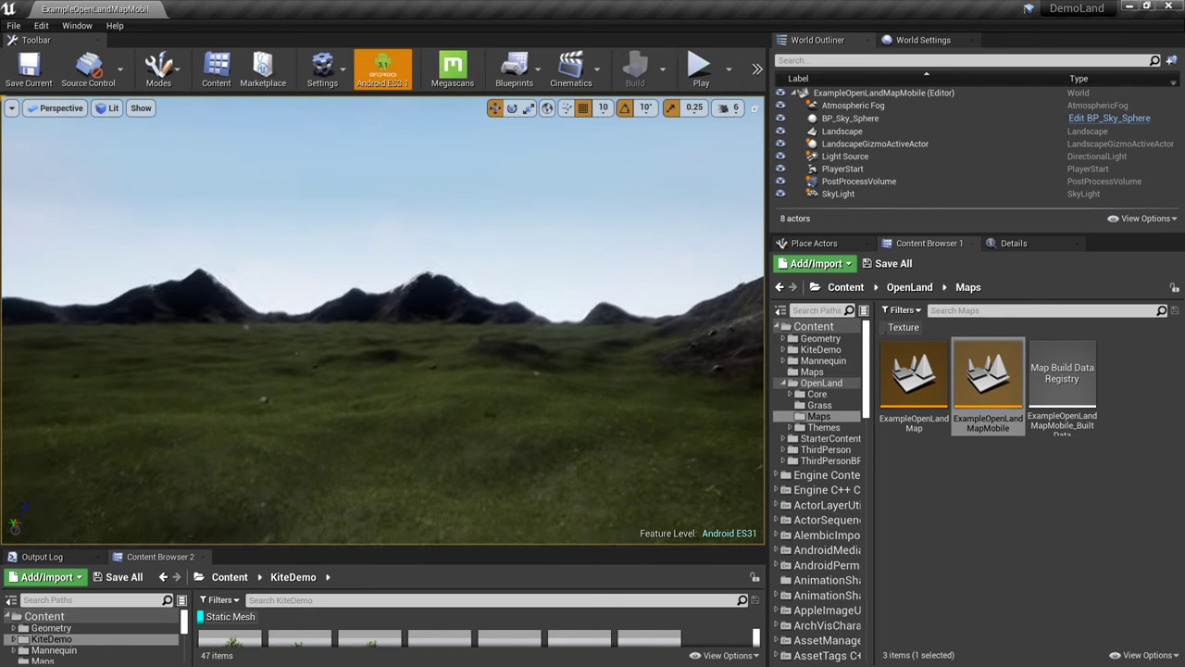
right_drag(432, 352, 436, 324)
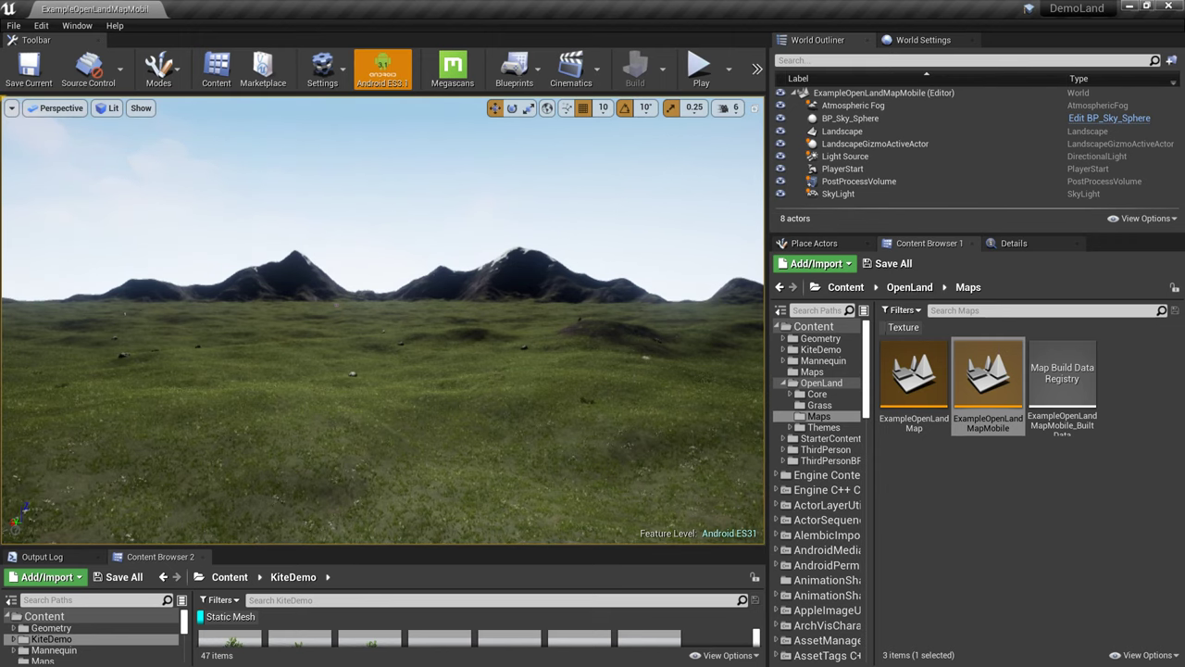
right_drag(431, 352, 432, 353)
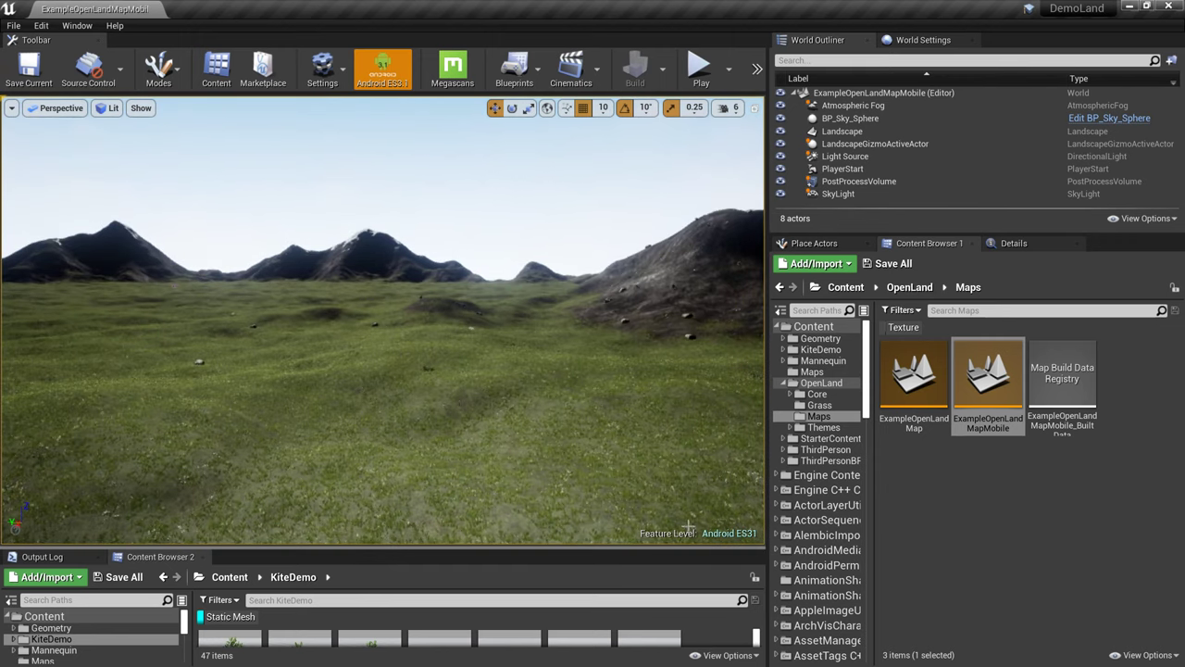
right_drag(467, 459, 468, 459)
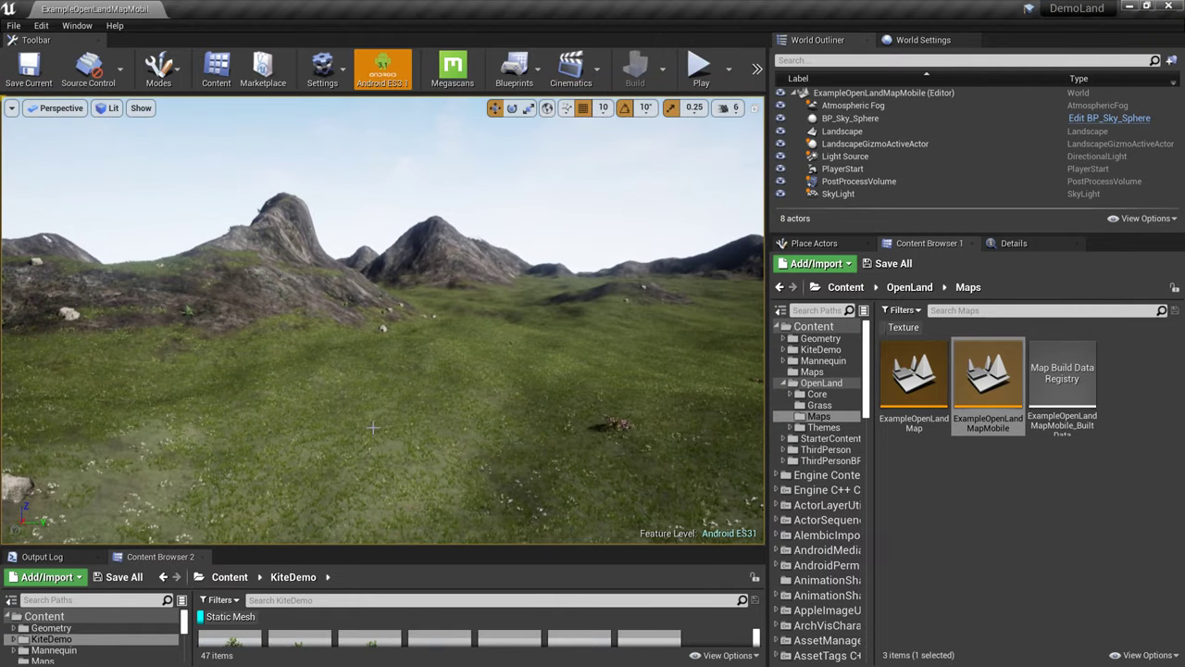
Launch the level in Mobile Preview ES3.1 (PIE) and move its window up and left.
click(728, 71)
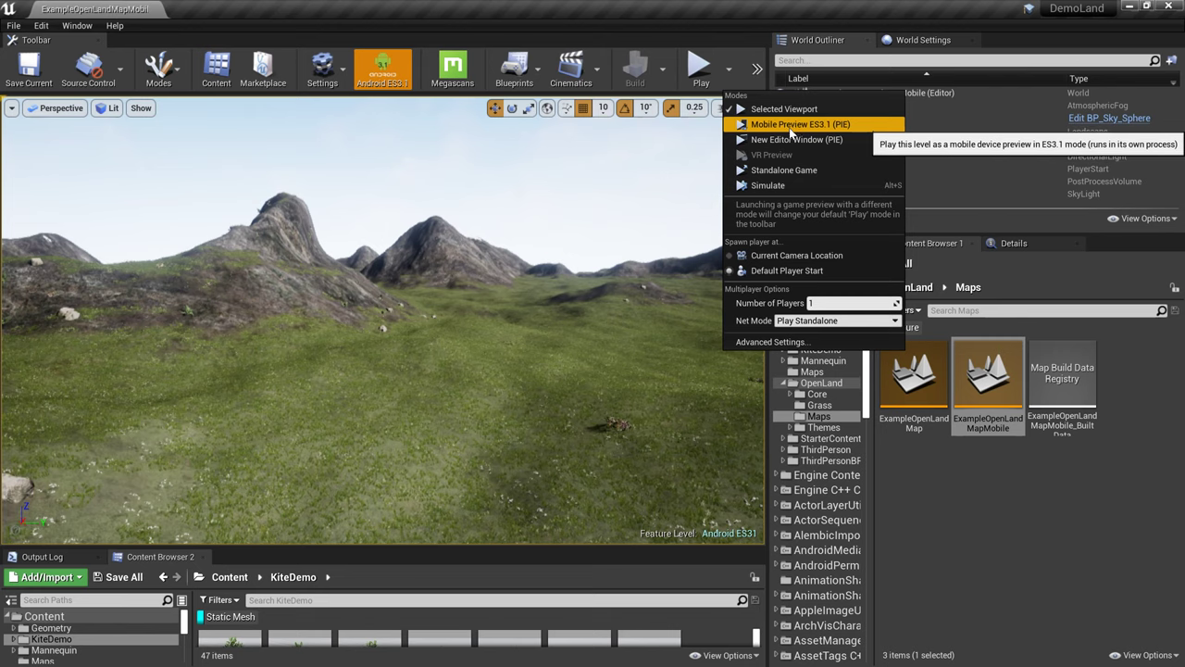
click(790, 127)
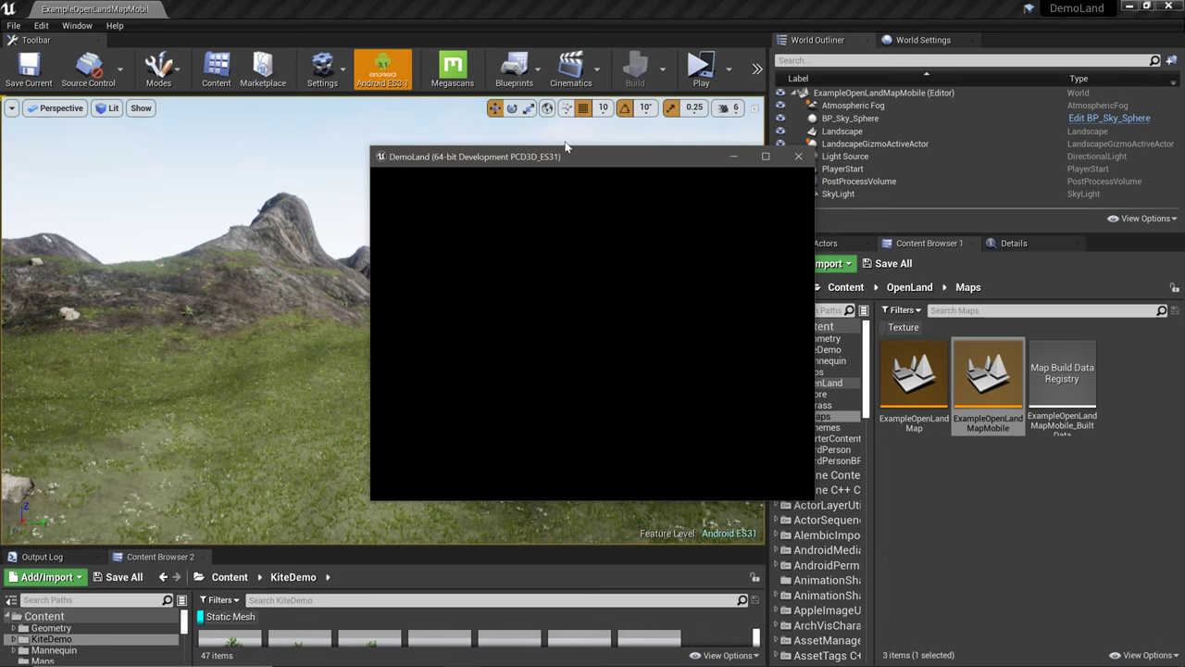
drag(584, 156, 510, 148)
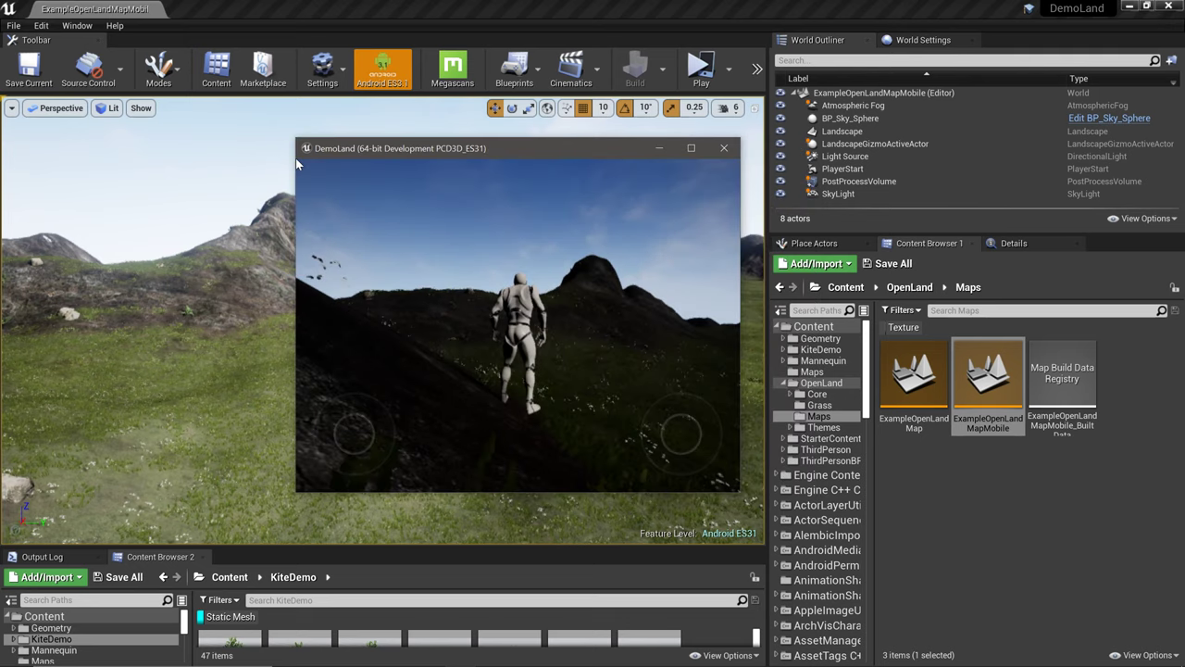
Run the character through the tall grass while orbiting the game camera.
mouse_move(675, 423)
mouse_down()
mouse_move(654, 419)
mouse_move(721, 421)
mouse_up()
mouse_move(356, 426)
mouse_down()
mouse_move(329, 414)
mouse_move(376, 412)
mouse_move(378, 360)
mouse_up()
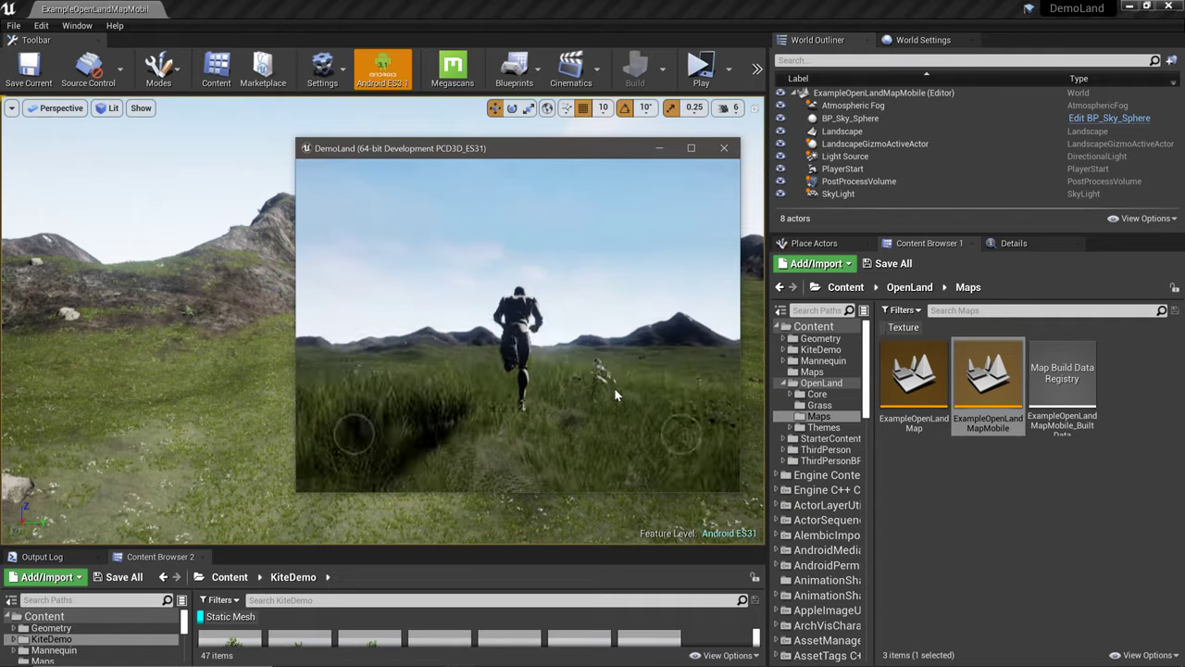
mouse_move(671, 416)
mouse_down()
mouse_move(683, 398)
mouse_move(658, 431)
mouse_up()
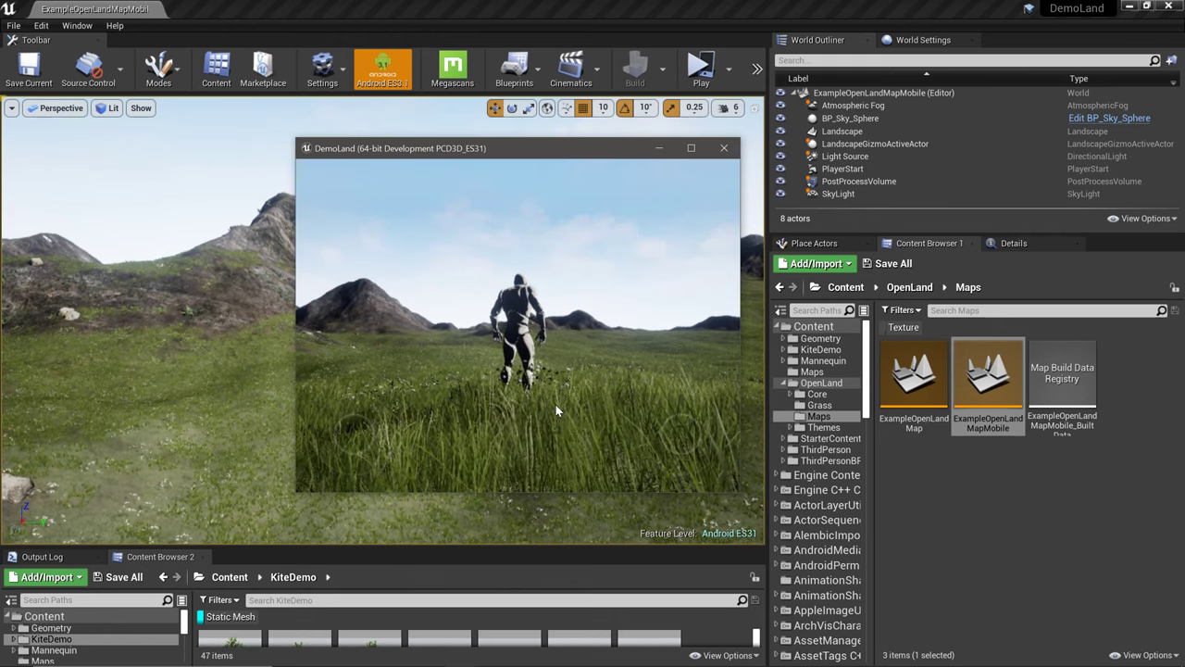
mouse_move(555, 404)
mouse_down()
mouse_move(296, 449)
mouse_move(643, 404)
mouse_move(636, 366)
mouse_move(740, 349)
mouse_move(347, 345)
mouse_move(424, 353)
mouse_move(329, 353)
mouse_move(326, 380)
mouse_move(364, 336)
mouse_move(713, 411)
mouse_move(384, 362)
mouse_move(463, 383)
mouse_move(619, 381)
mouse_move(475, 350)
mouse_move(297, 372)
mouse_move(581, 372)
mouse_move(739, 399)
mouse_move(561, 382)
mouse_move(554, 359)
mouse_move(629, 356)
mouse_up()
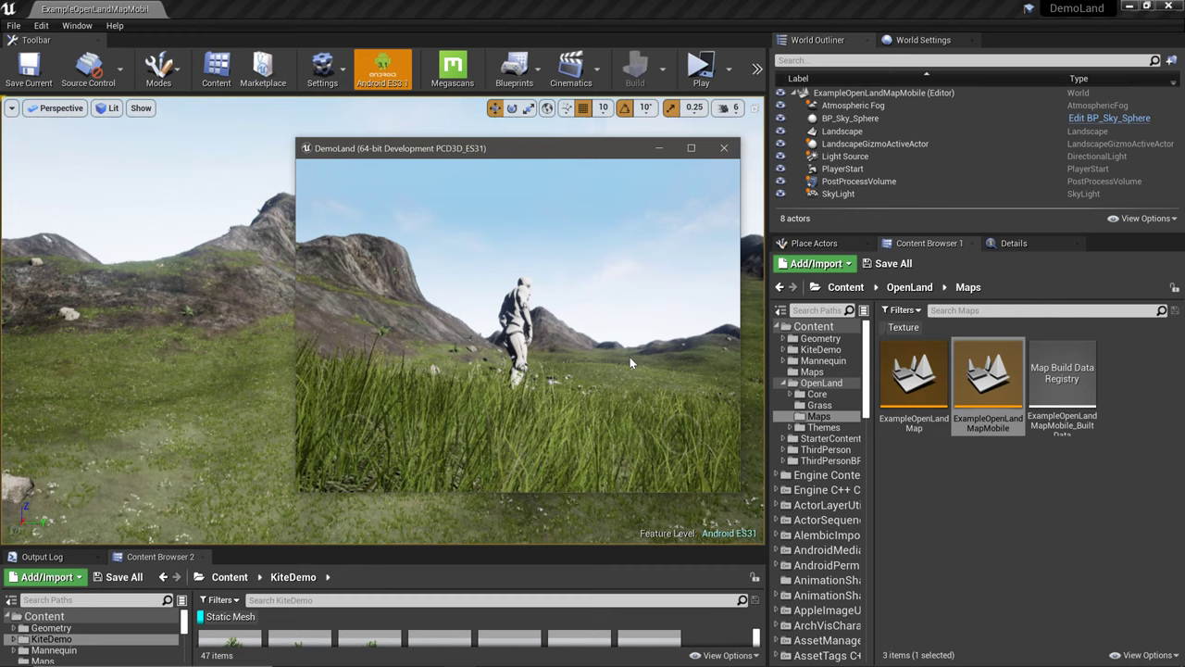
Exit the game preview and fly the editor view toward the rocky peak.
key(Escape)
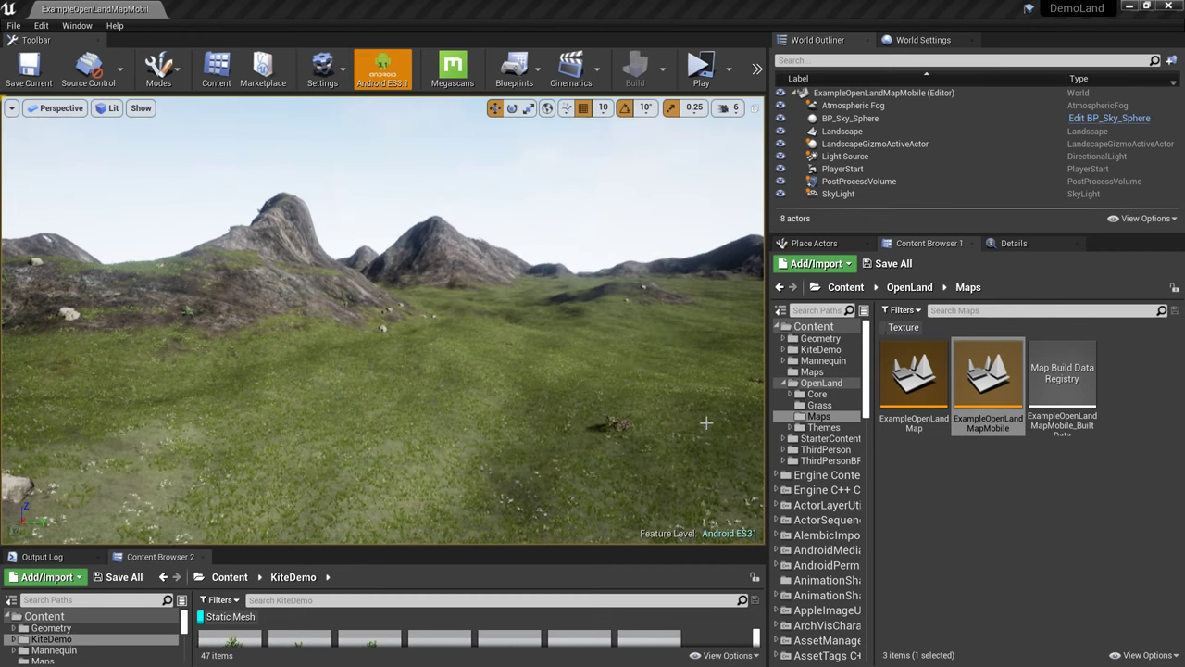
drag(697, 425, 648, 407)
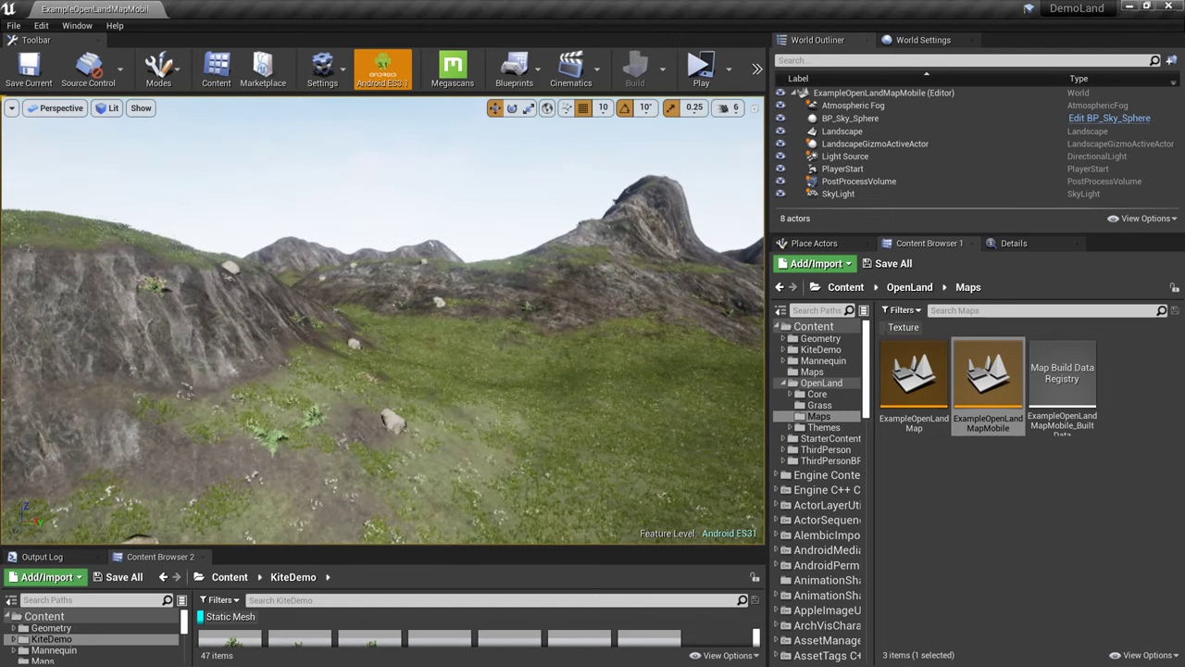
mouse_move(701, 463)
mouse_down()
mouse_move(731, 463)
mouse_move(701, 463)
mouse_up()
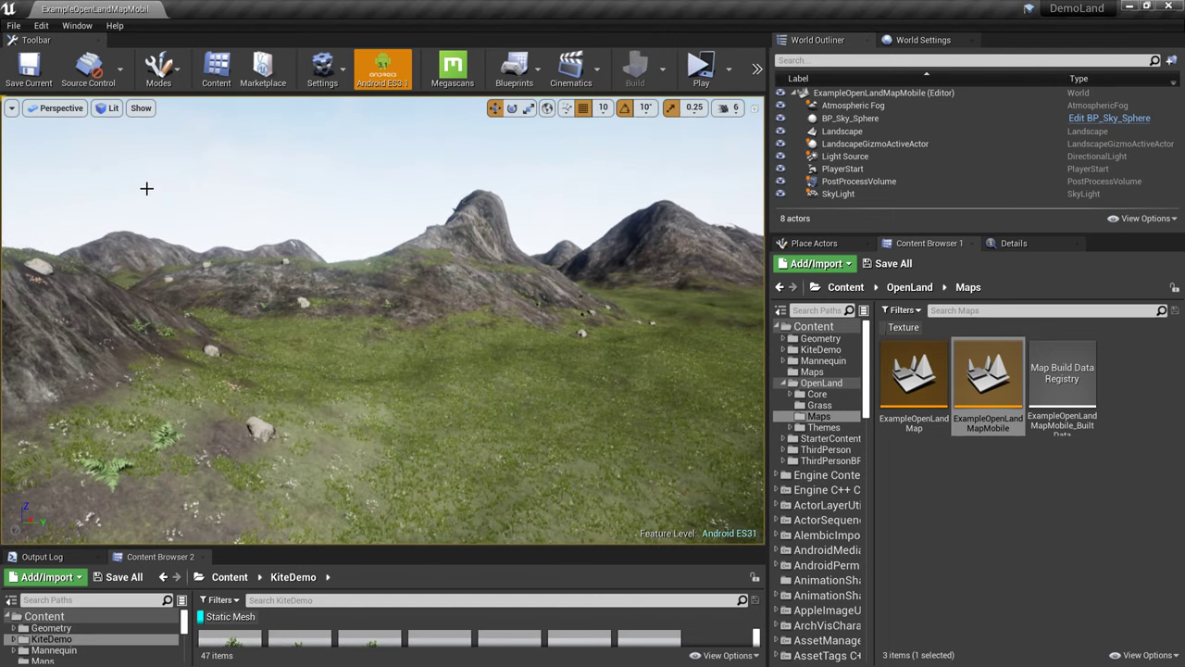
Switch to Landscape mode's Paint tools, which show the SM4 'Can't edit landscape' warning.
click(157, 85)
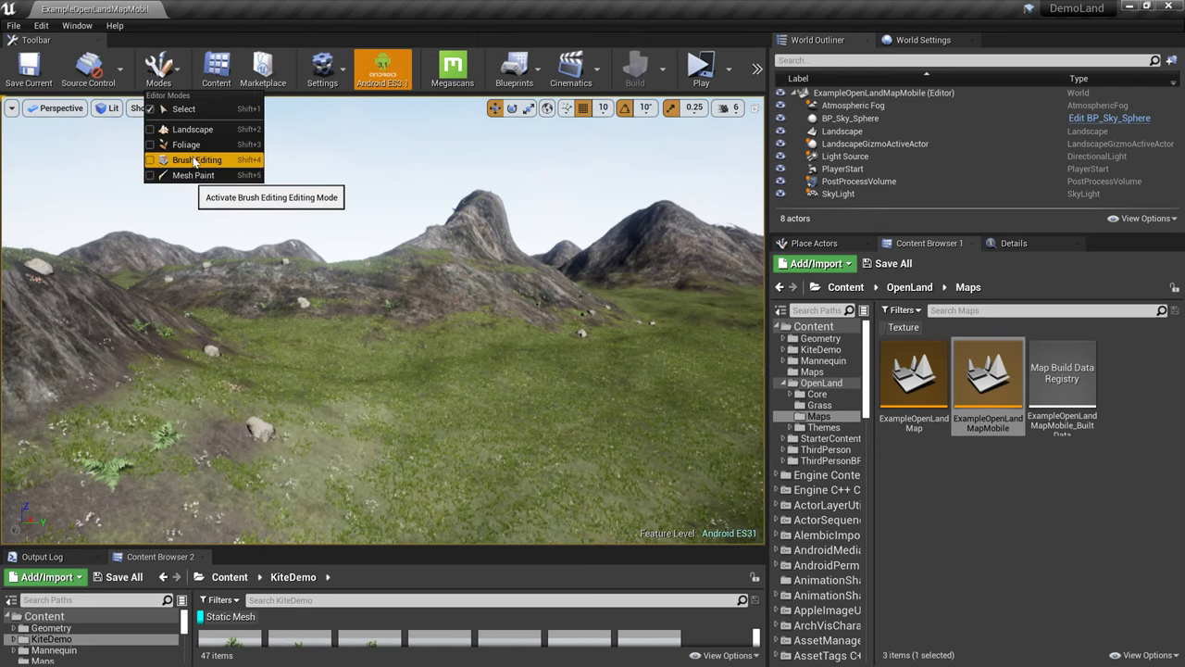
click(176, 137)
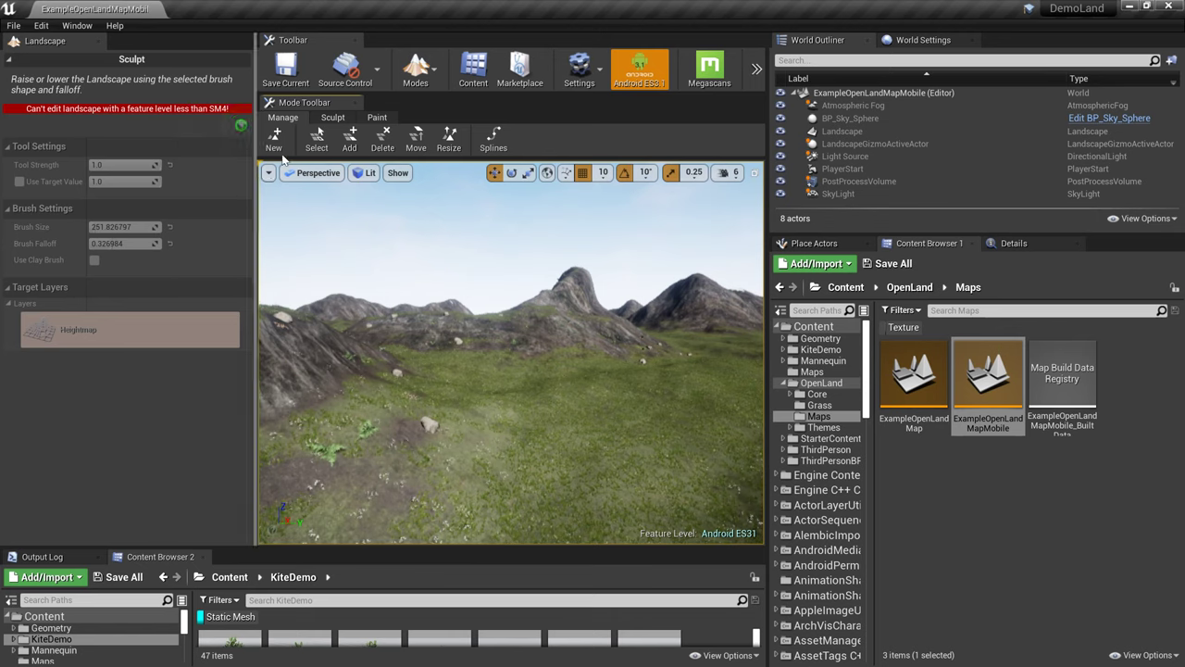
click(377, 117)
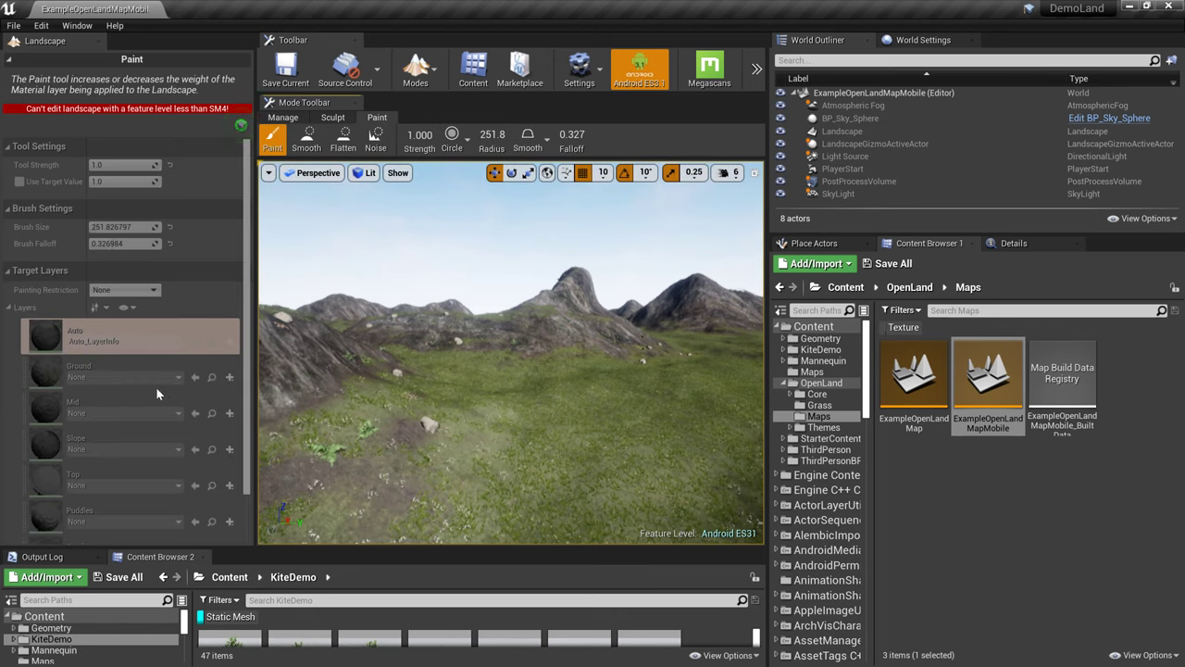
Fly over the grassland and rocky ridges toward the snowy peak.
right_drag(499, 453, 498, 453)
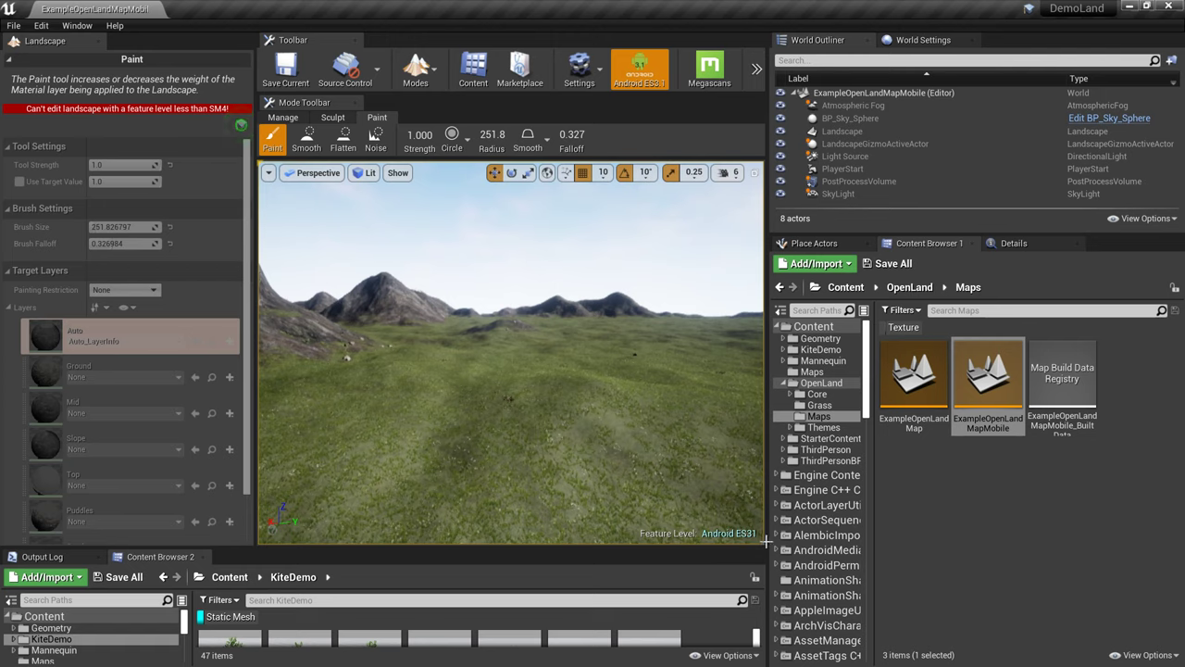
mouse_move(511, 352)
right_down()
mouse_move(556, 370)
mouse_move(500, 356)
mouse_move(724, 408)
right_up()
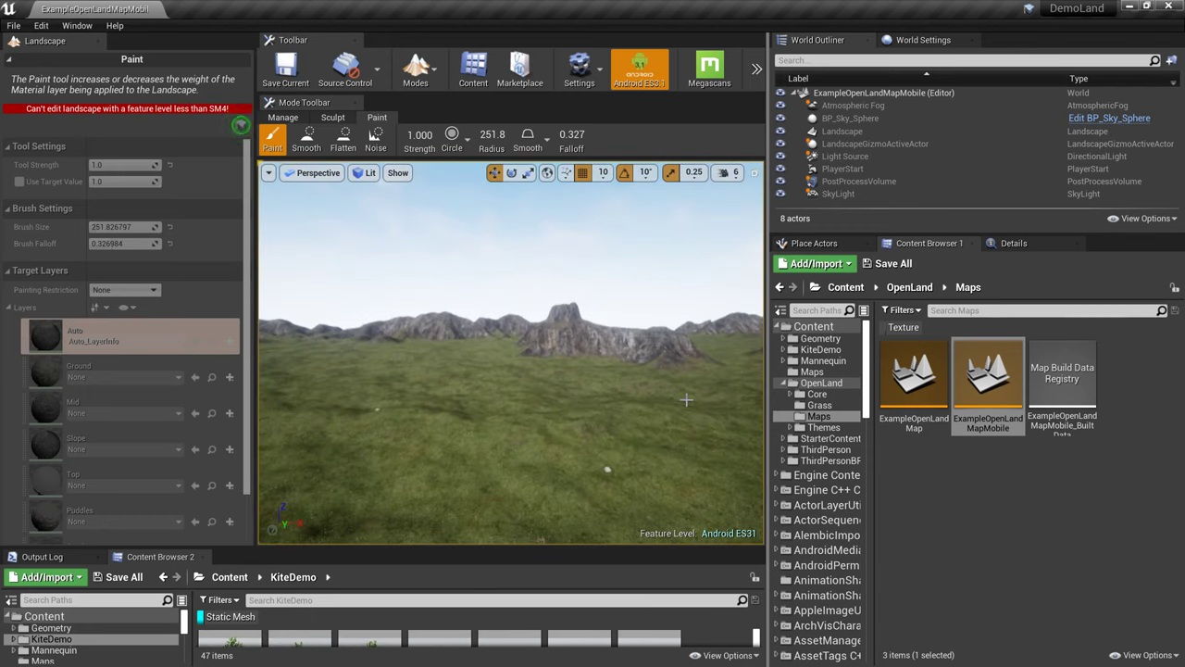
right_drag(644, 448, 593, 447)
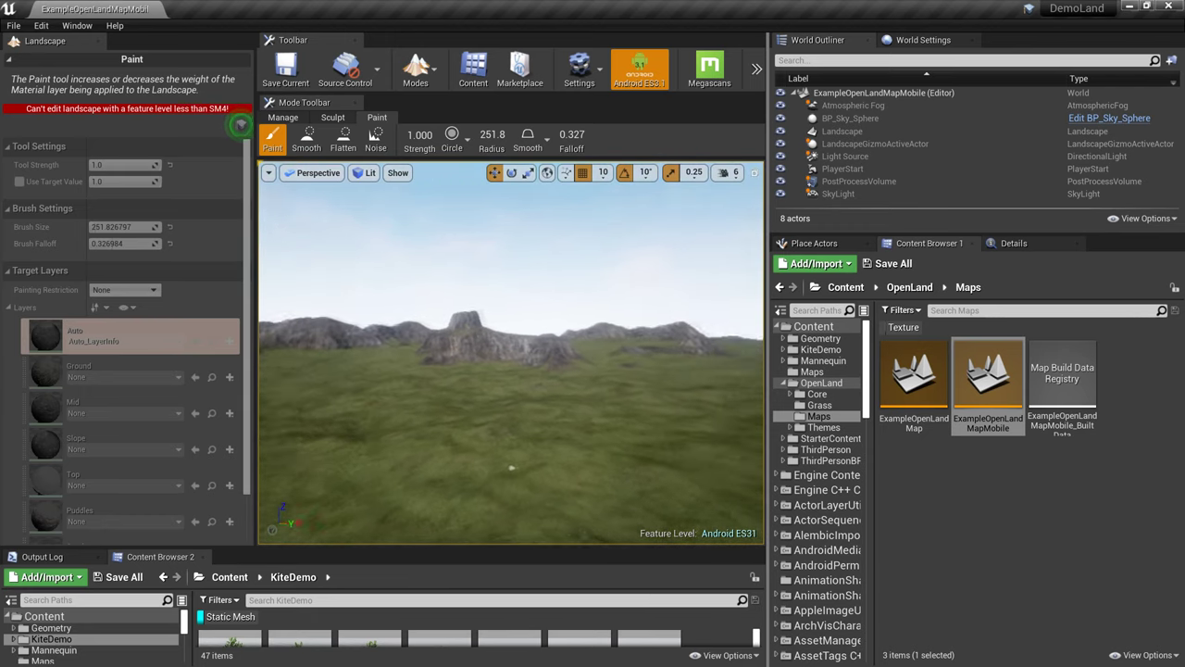
right_drag(447, 458, 407, 457)
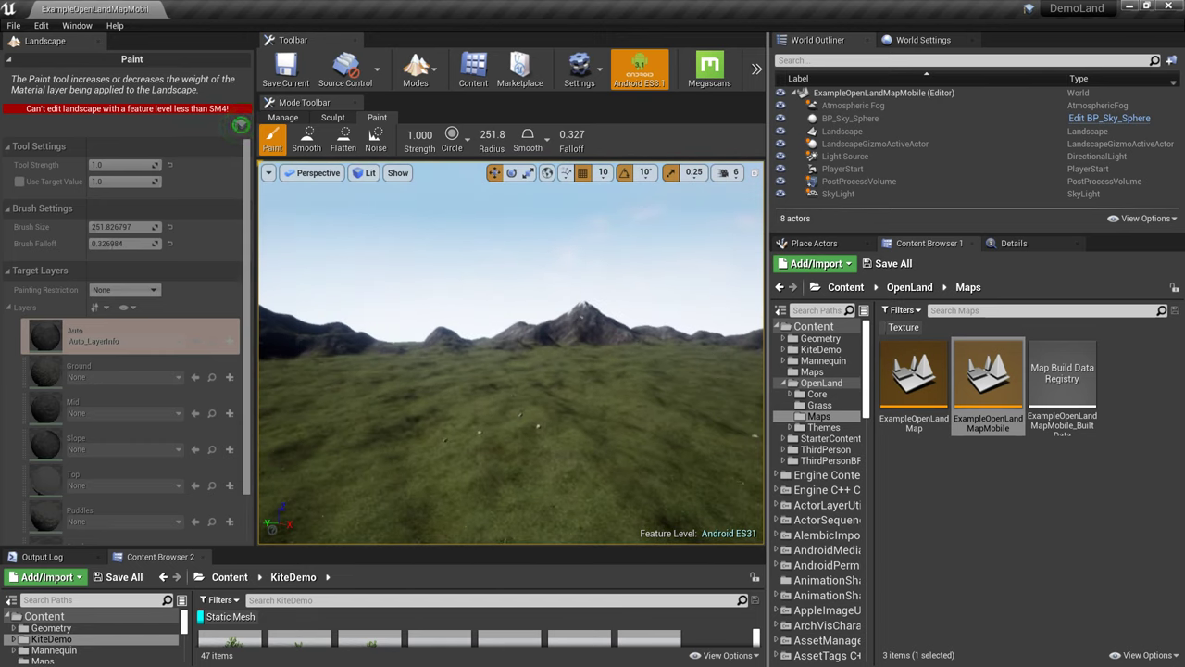
right_drag(509, 444, 593, 445)
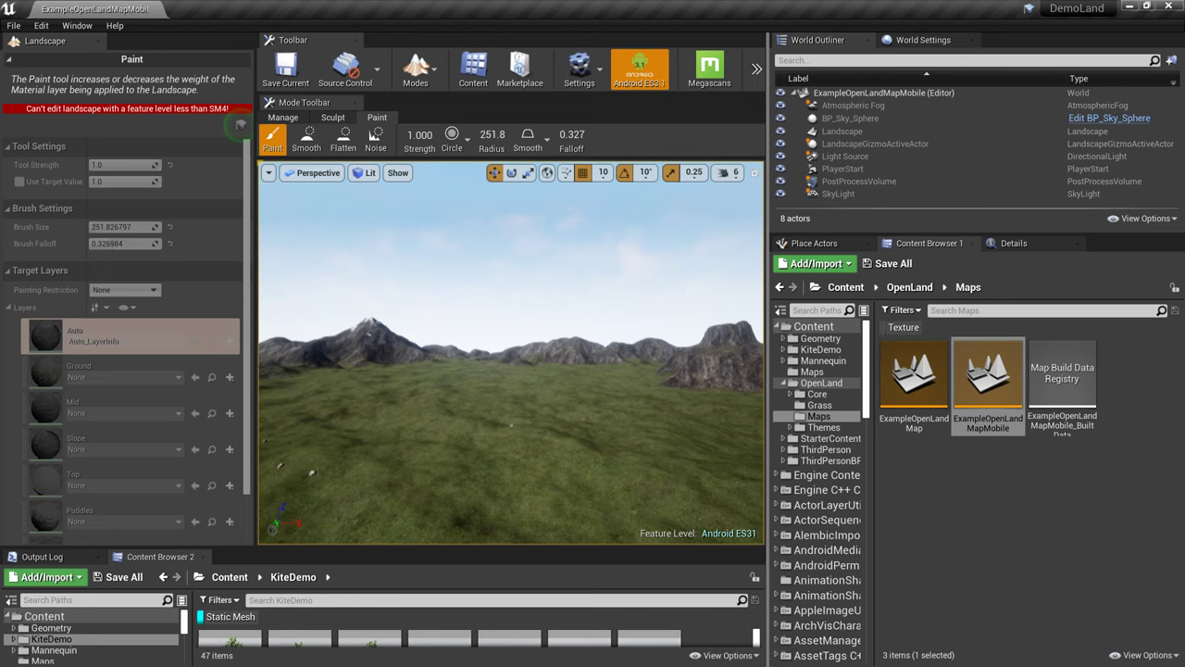
Browse to Content/OpenLand/Core/Materials and open M_OpenLand in the Material Editor.
drag(509, 548, 509, 368)
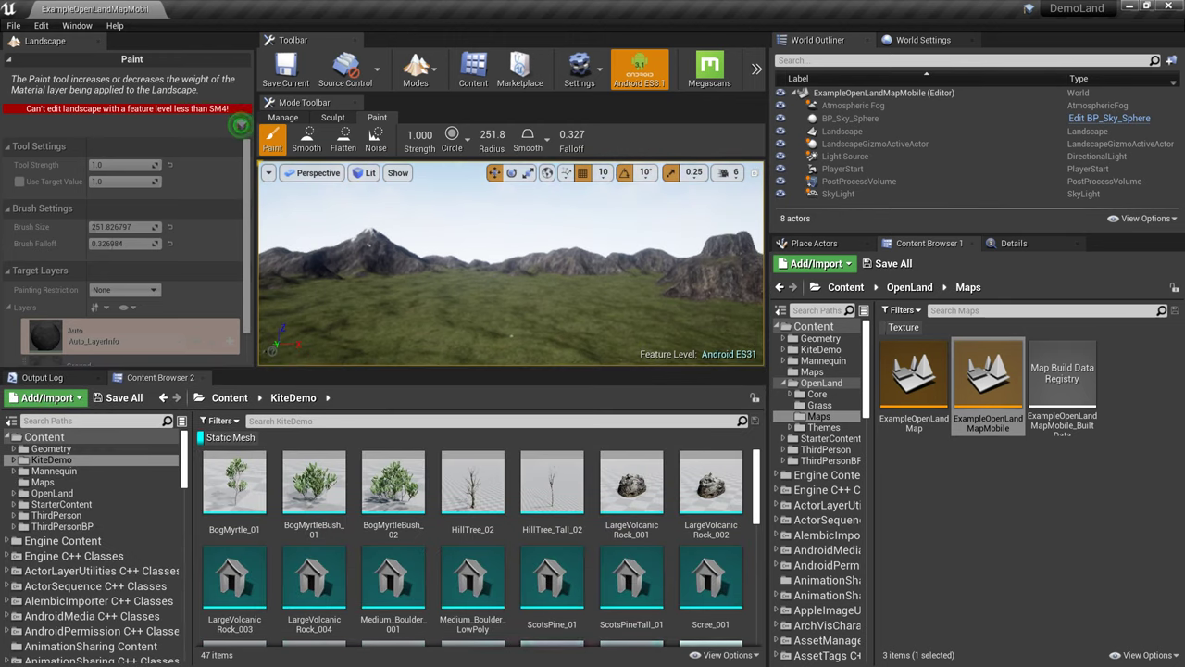
click(229, 397)
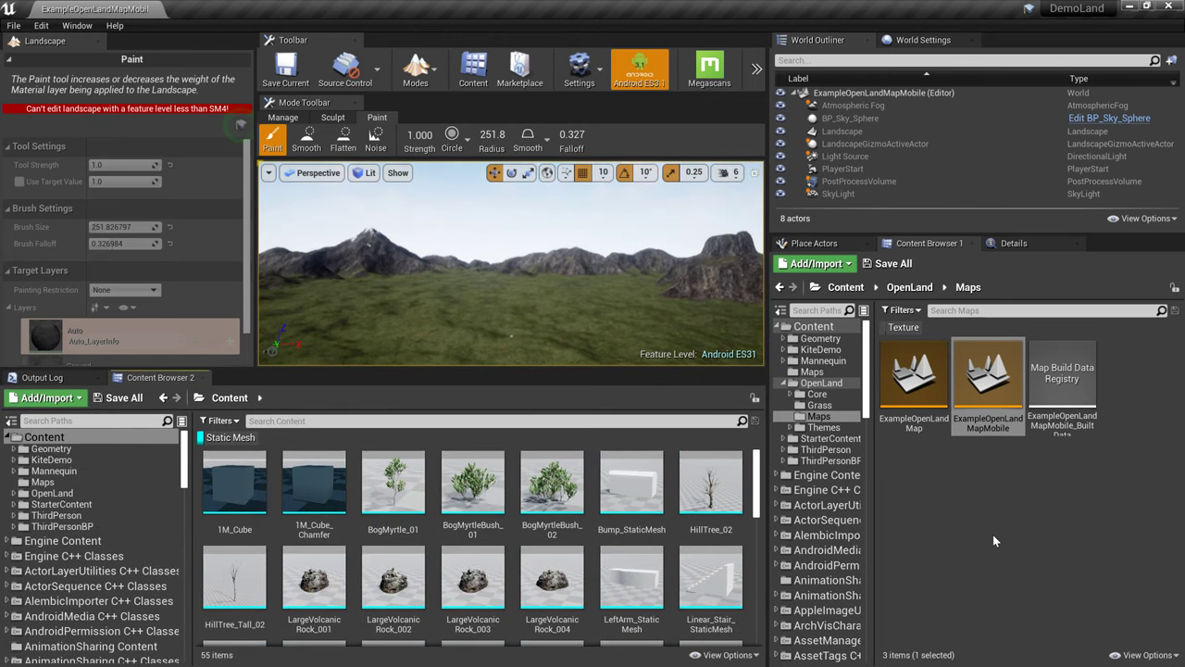
click(909, 287)
double_click(931, 398)
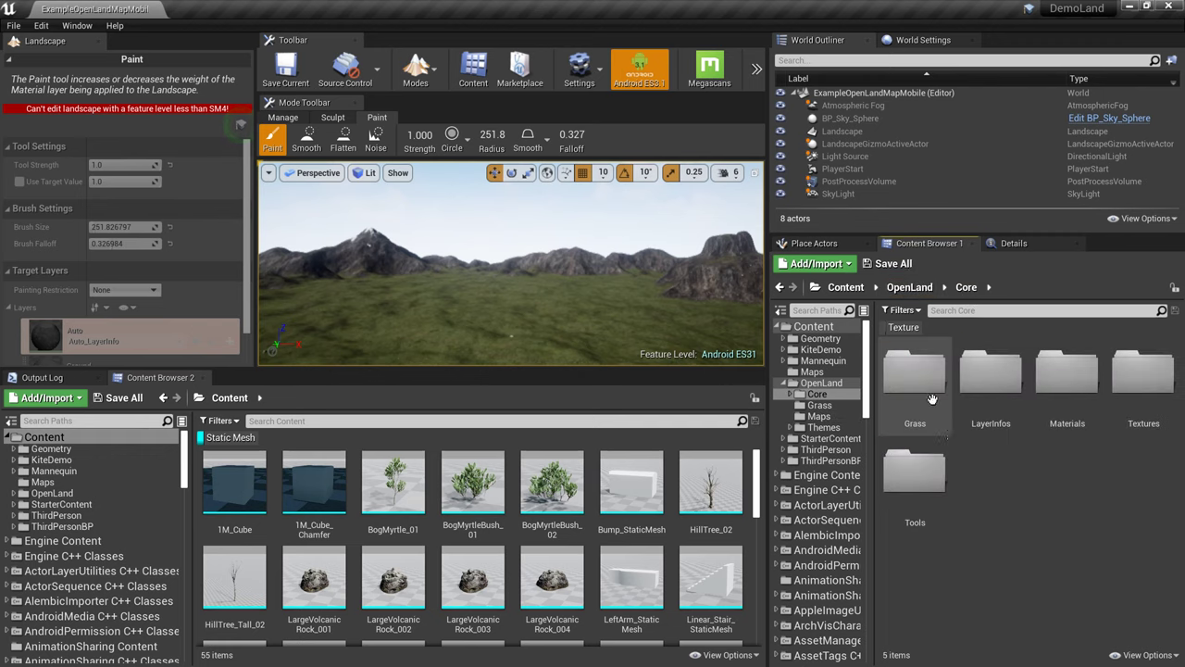
double_click(1067, 375)
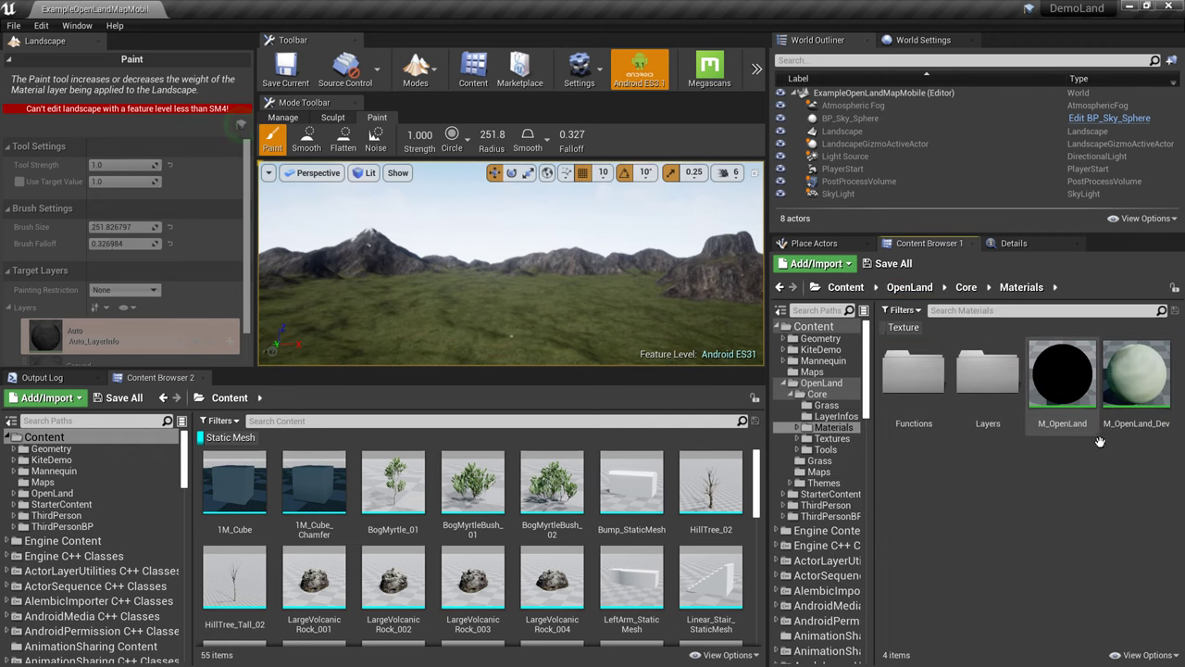
double_click(1062, 375)
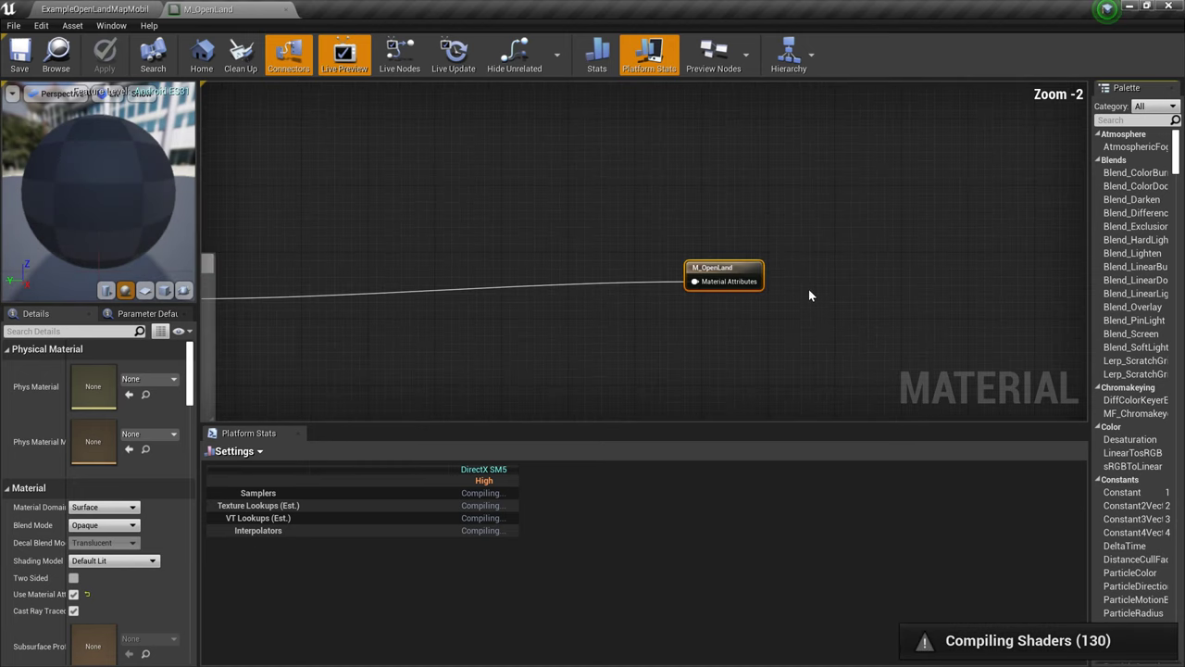
Wire the Layer Blend output into the MatLayerBlend_OverrideMetalness Material input.
scroll(808, 288, down, 5)
scroll(761, 386, up, 1)
scroll(748, 304, up, 1)
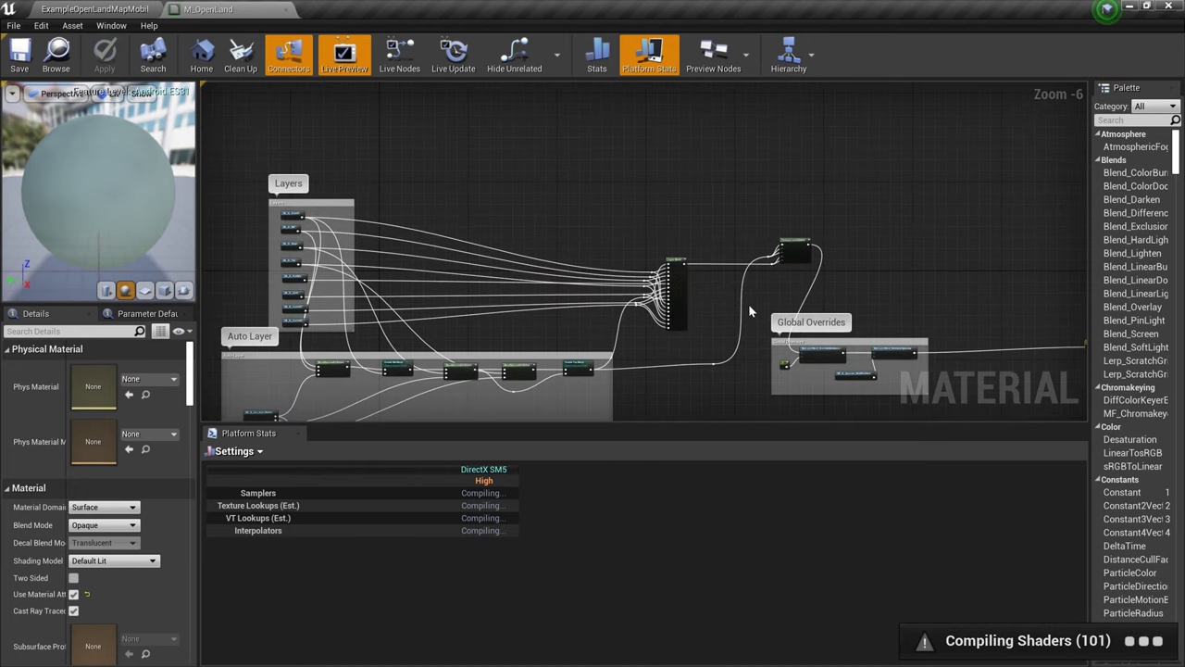
scroll(753, 296, up, 6)
right_drag(754, 296, 815, 338)
scroll(841, 350, down, 6)
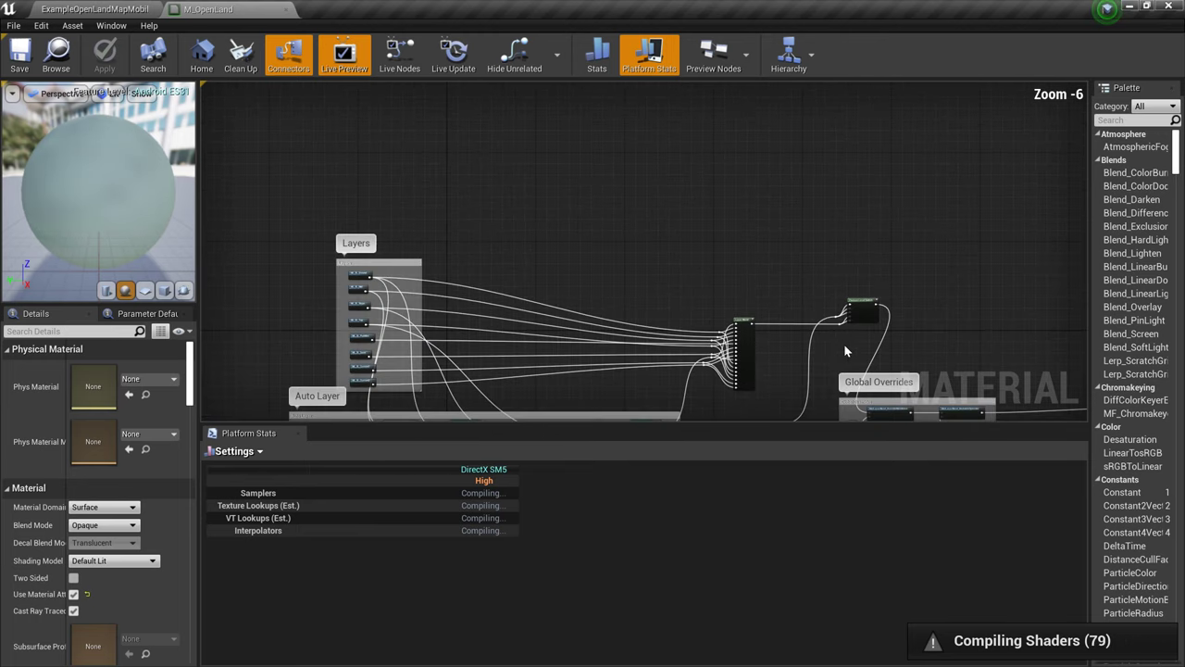
scroll(844, 344, up, 1)
scroll(906, 288, up, 1)
scroll(852, 250, up, 1)
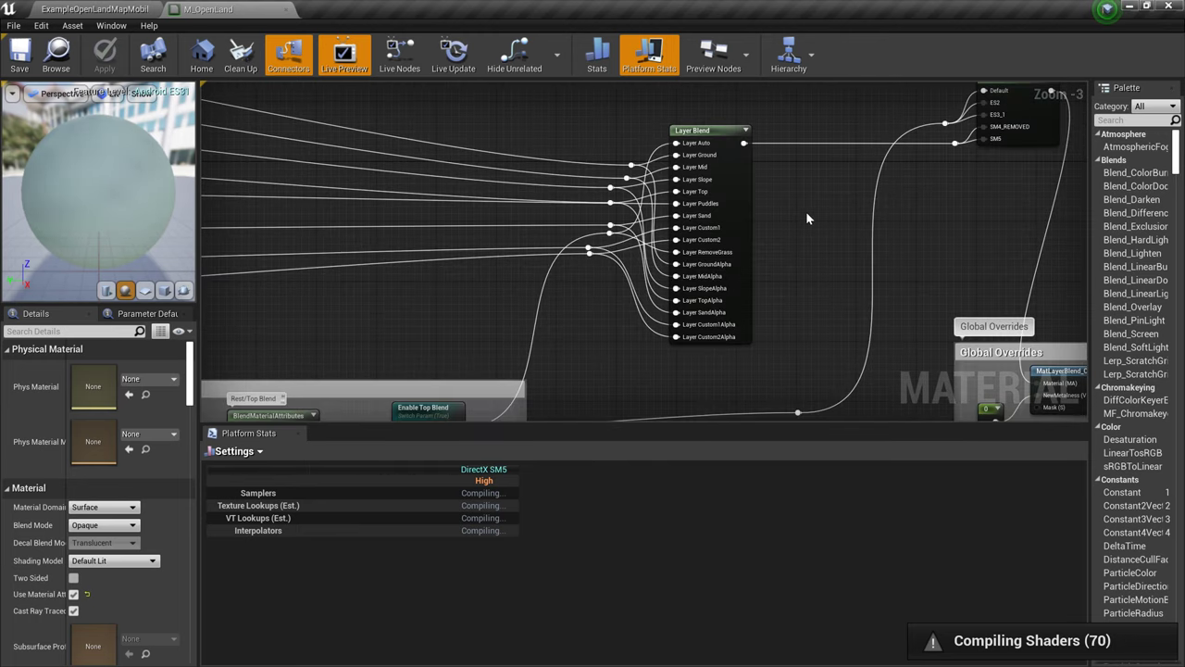
scroll(806, 213, down, 1)
drag(624, 160, 842, 343)
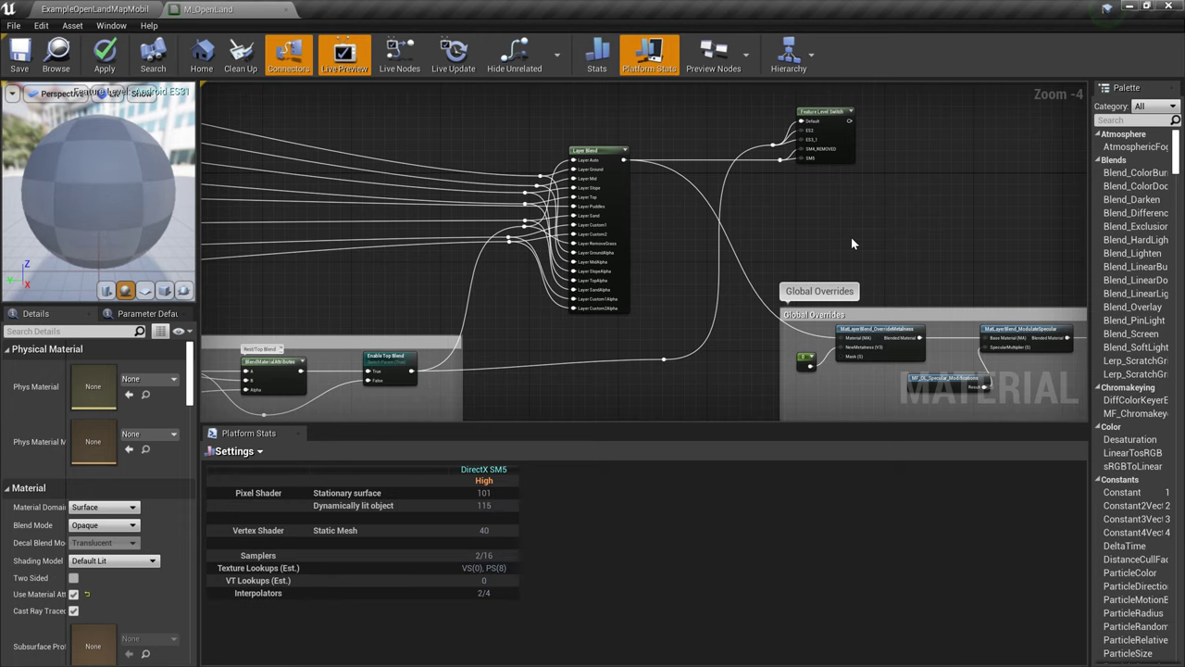
scroll(848, 237, up, 1)
Add Android GLES 3.1 to Platform Stats, showing the LandscapeLayerBlend pixel-shader-only error.
click(234, 451)
mouse_move(218, 479)
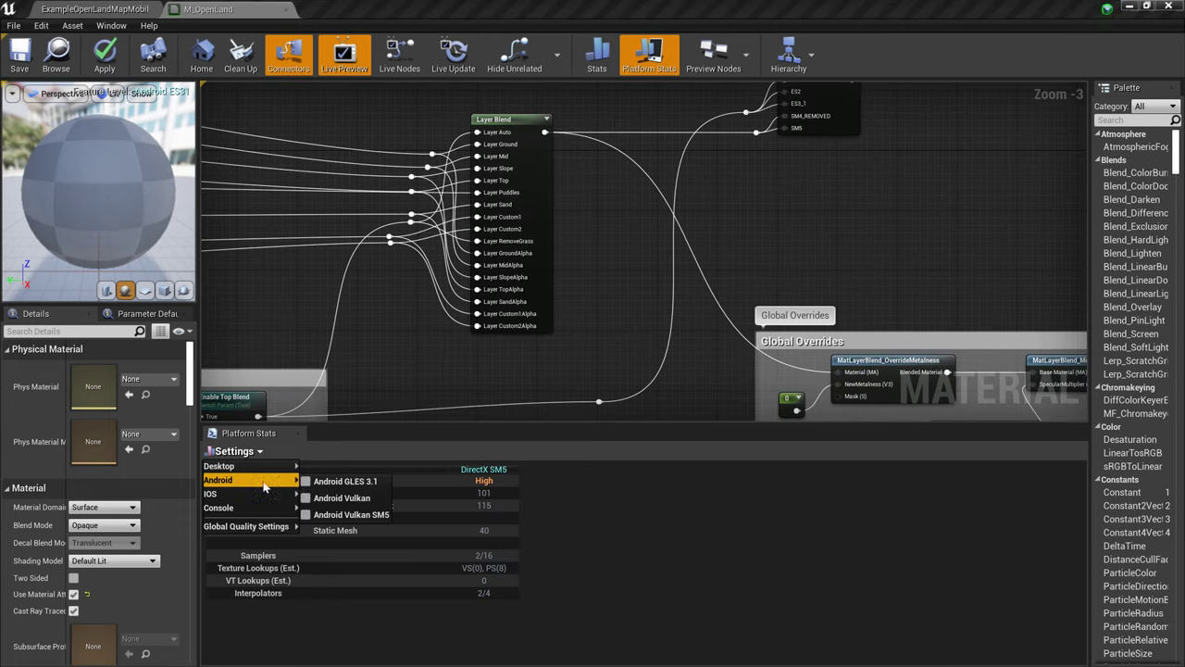
click(320, 481)
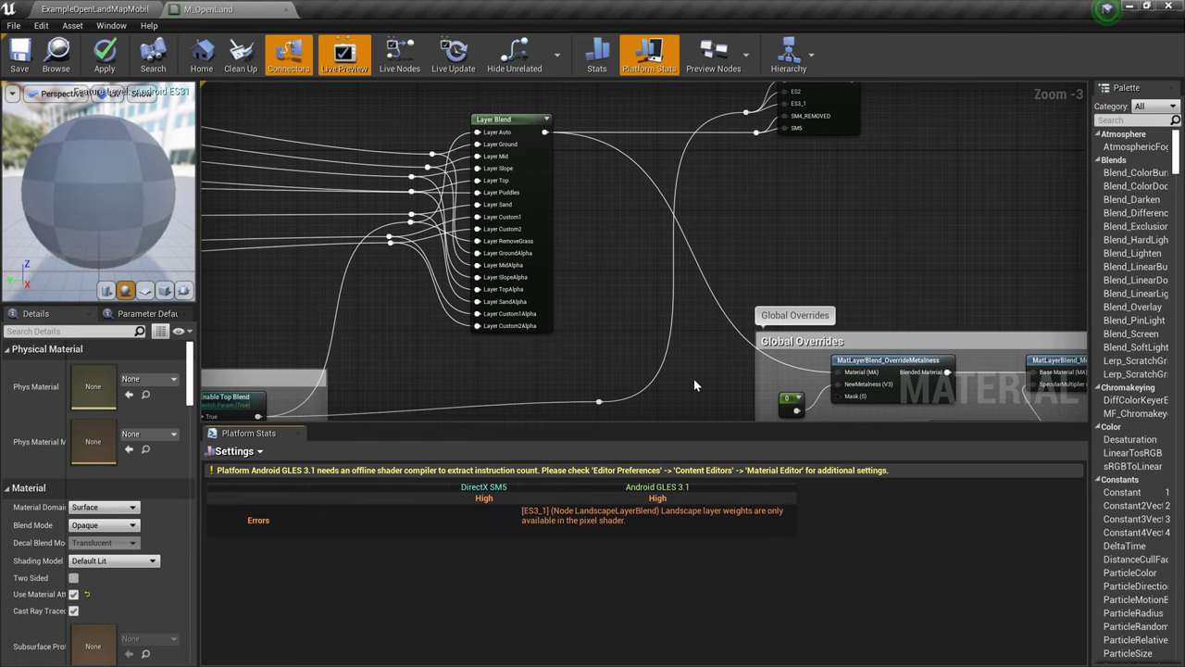
scroll(693, 378, up, 1)
Frame the Layer Blend and Feature Level Switch nodes together in the material graph.
scroll(709, 401, down, 3)
mouse_move(787, 213)
right_down()
mouse_move(823, 303)
mouse_move(909, 314)
right_up()
scroll(823, 303, up, 3)
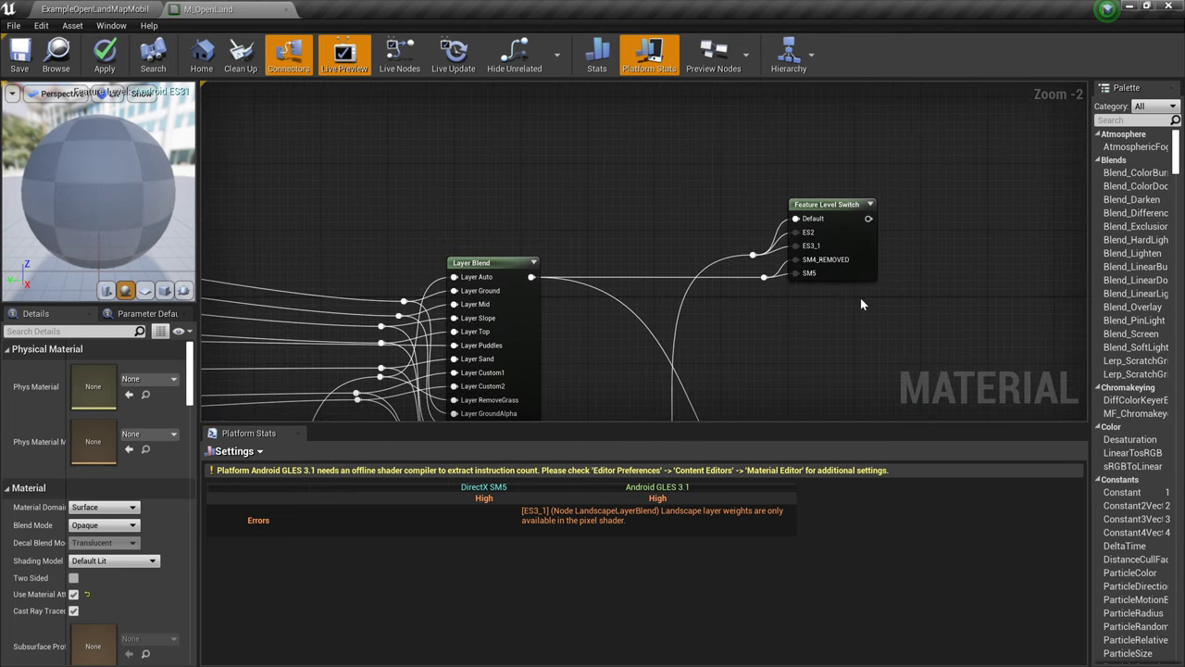
scroll(861, 304, up, 1)
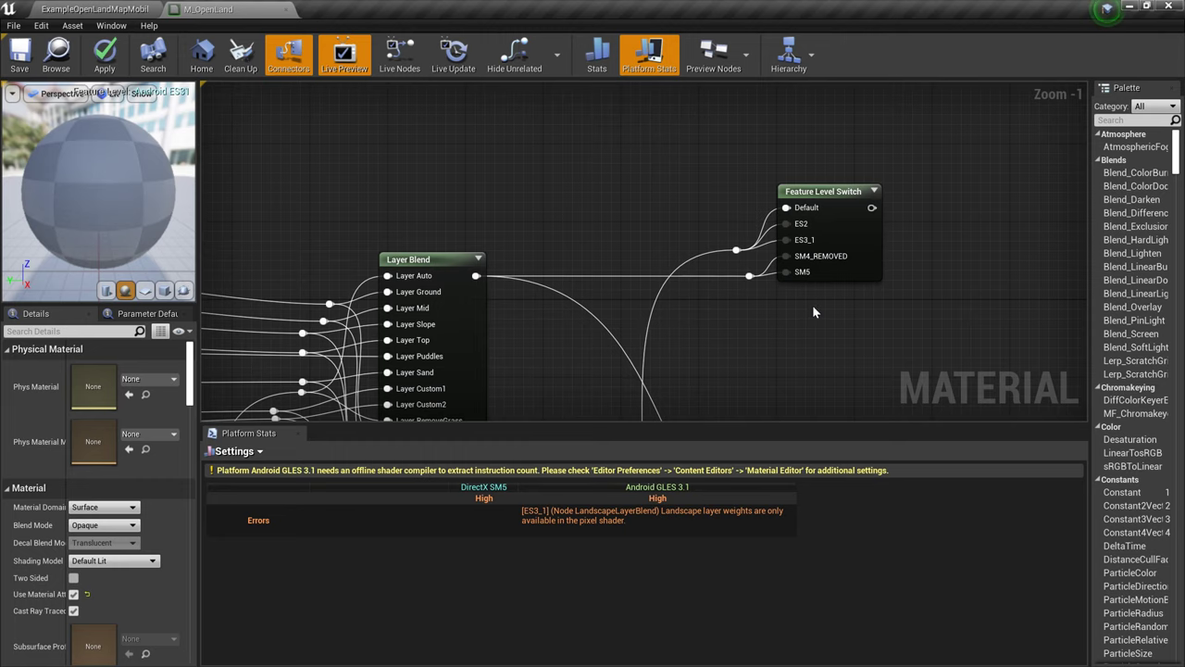
scroll(809, 310, down, 1)
scroll(812, 319, up, 1)
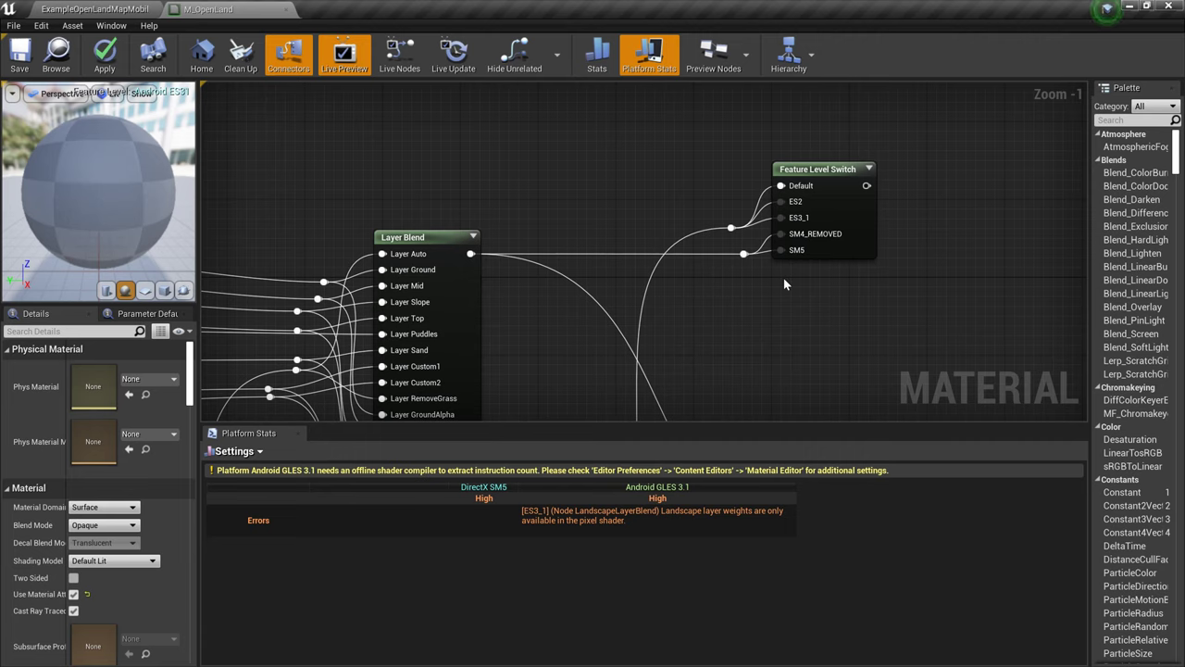
scroll(783, 277, down, 1)
right_drag(787, 290, 778, 248)
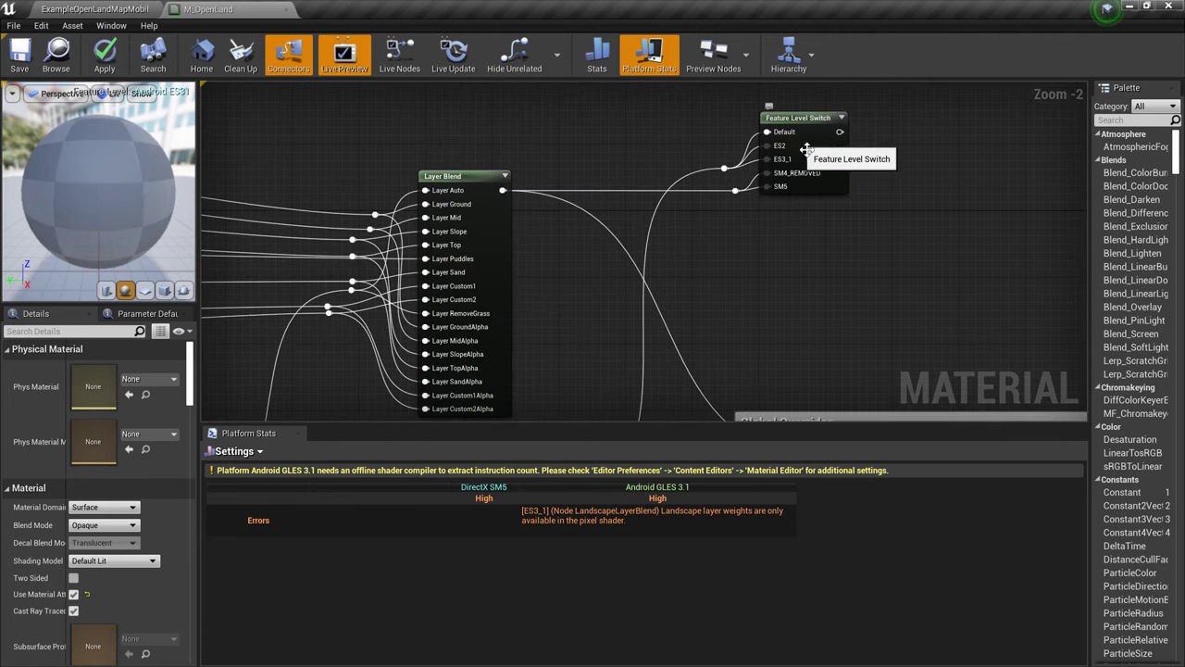
Pull a new wire from the Feature Level Switch output toward the Global Overrides nodes.
scroll(792, 289, down, 1)
scroll(791, 290, down, 1)
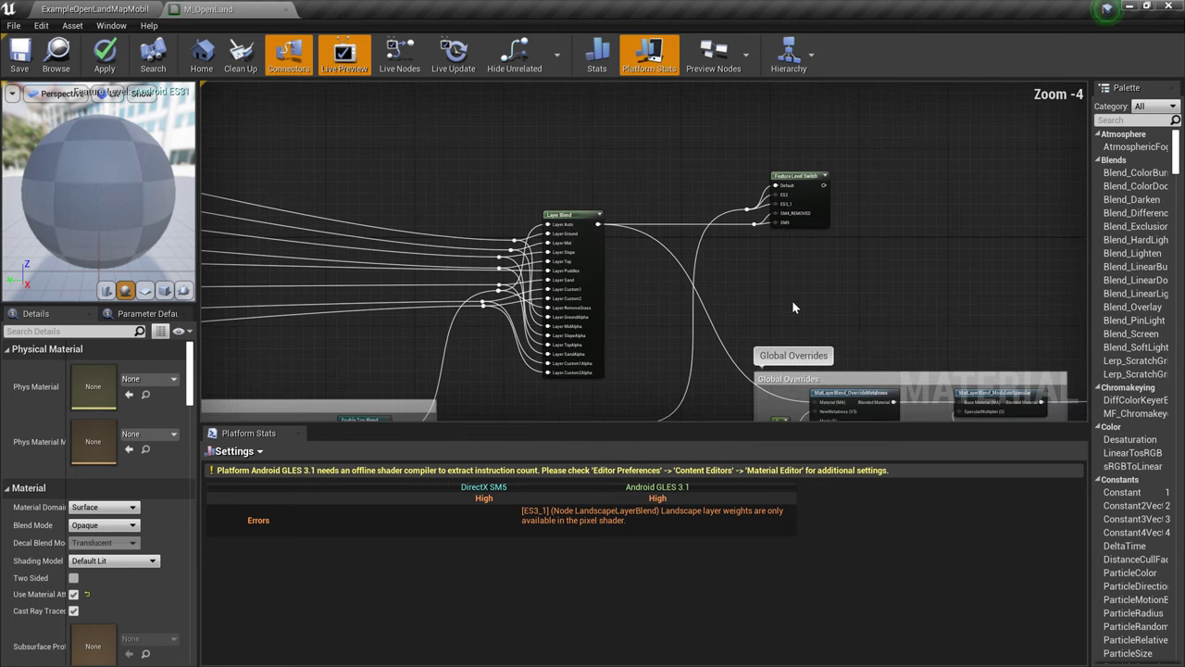
scroll(792, 304, up, 2)
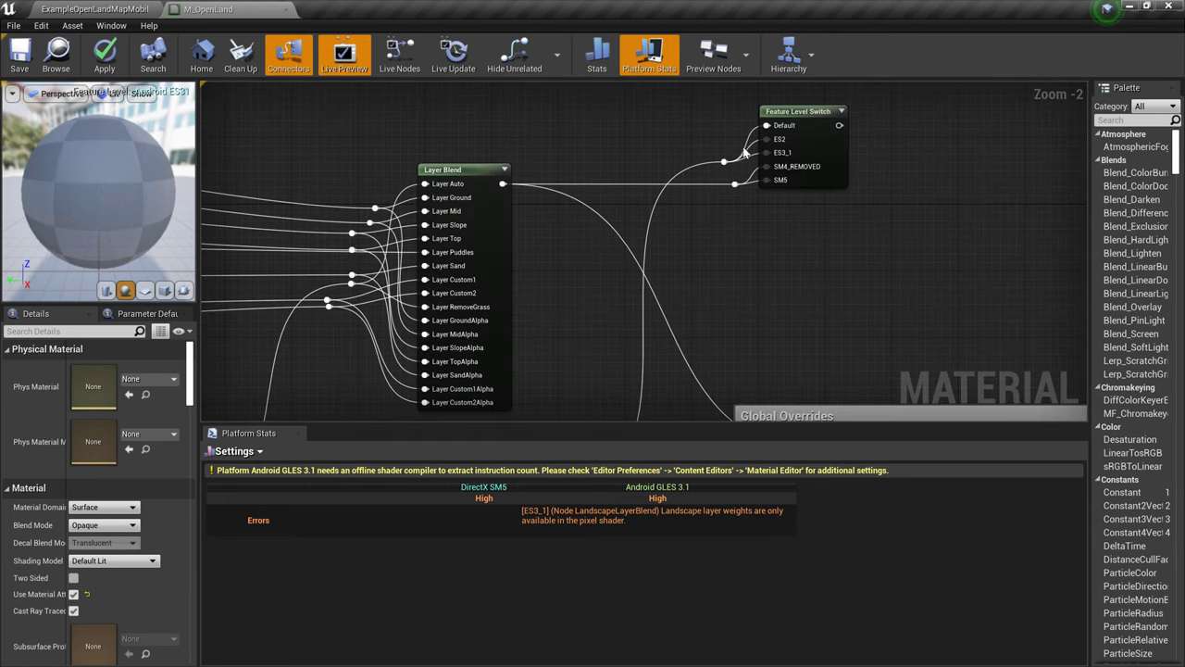
scroll(773, 231, down, 2)
right_drag(713, 294, 802, 247)
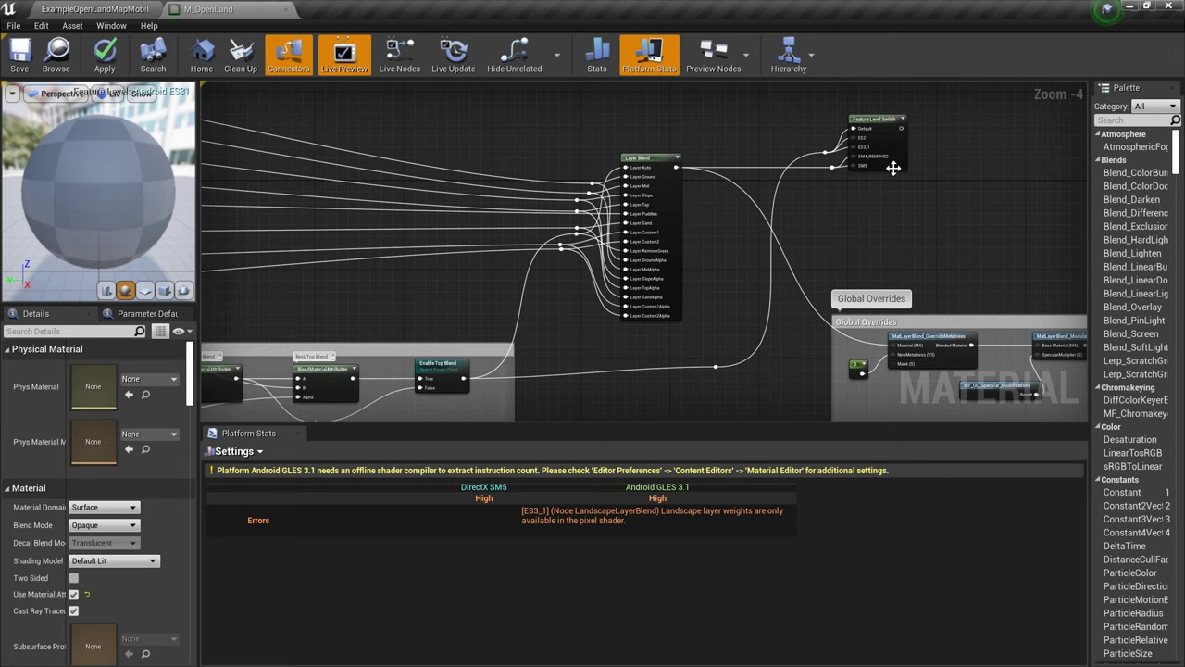
right_drag(893, 167, 787, 172)
mouse_move(794, 132)
mouse_down()
mouse_move(742, 260)
mouse_move(781, 349)
mouse_up()
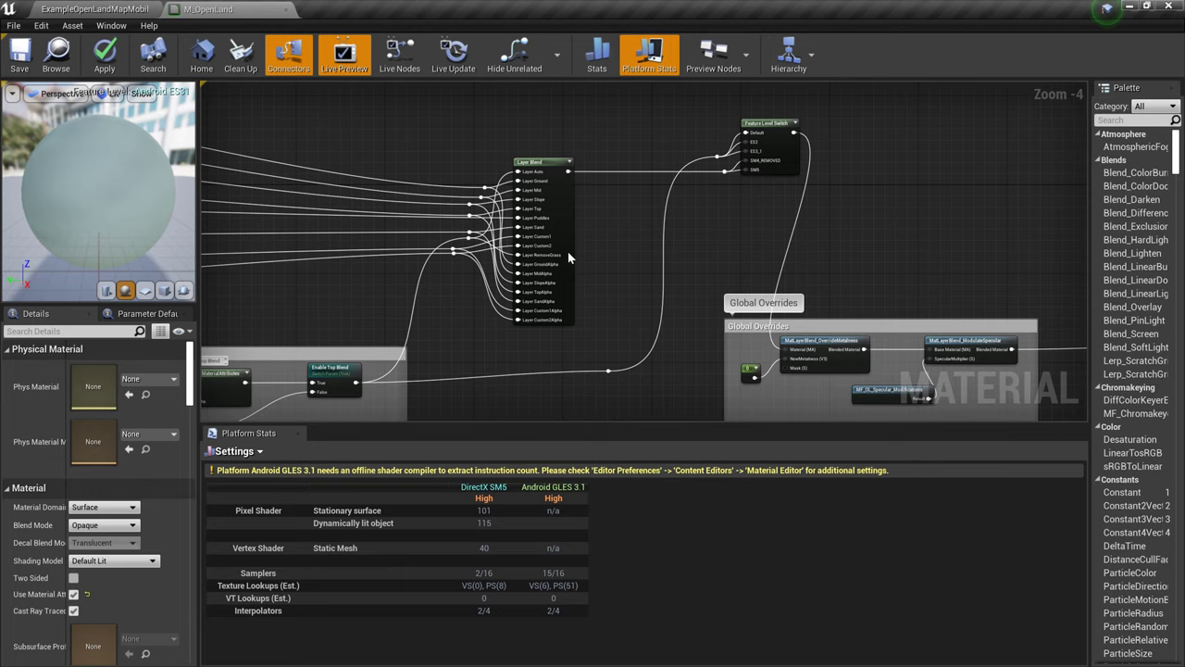
Zoom around the material graph to check the Feature Level Switch to Global Overrides wiring.
scroll(444, 349, down, 1)
scroll(436, 343, up, 1)
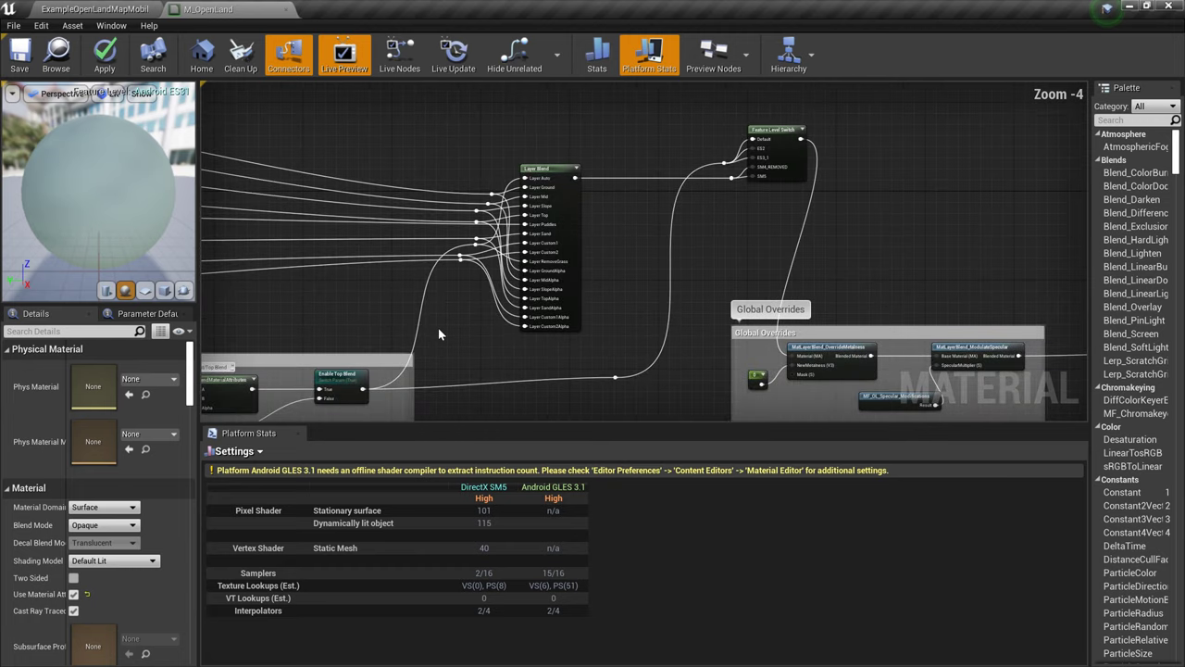
scroll(438, 328, down, 1)
scroll(370, 306, down, 1)
scroll(297, 285, up, 2)
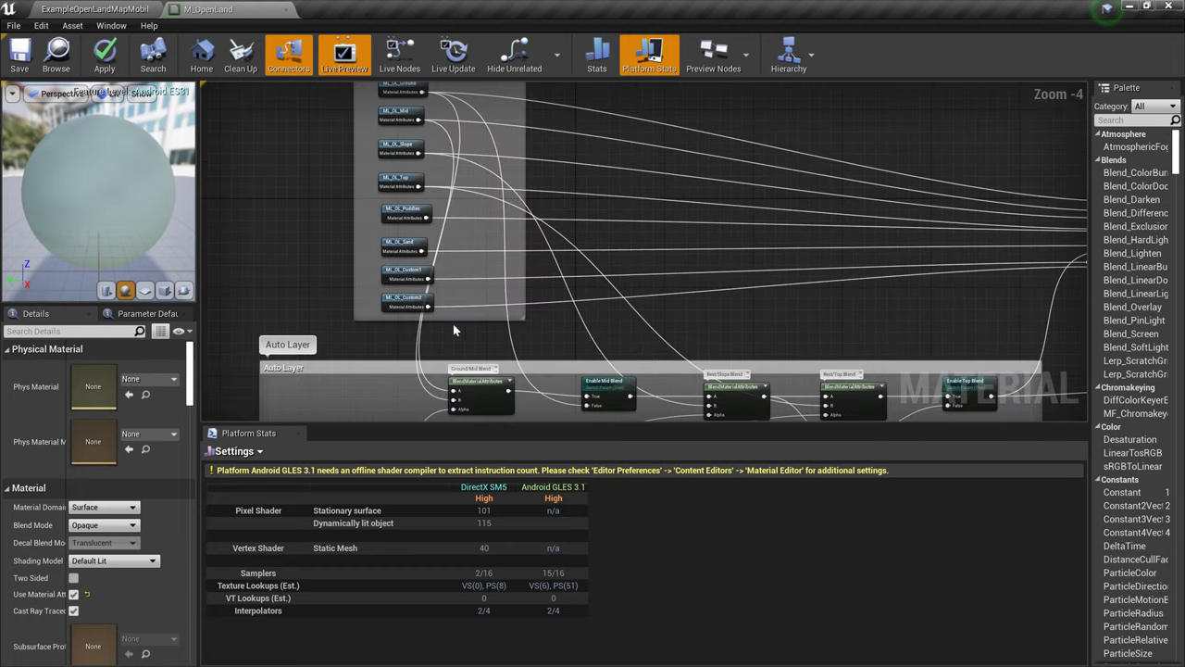
scroll(453, 329, up, 2)
Open the ML_OL_Sand layer and zoom around the MF_LandLayer near/far tiling and blend graph.
click(477, 293)
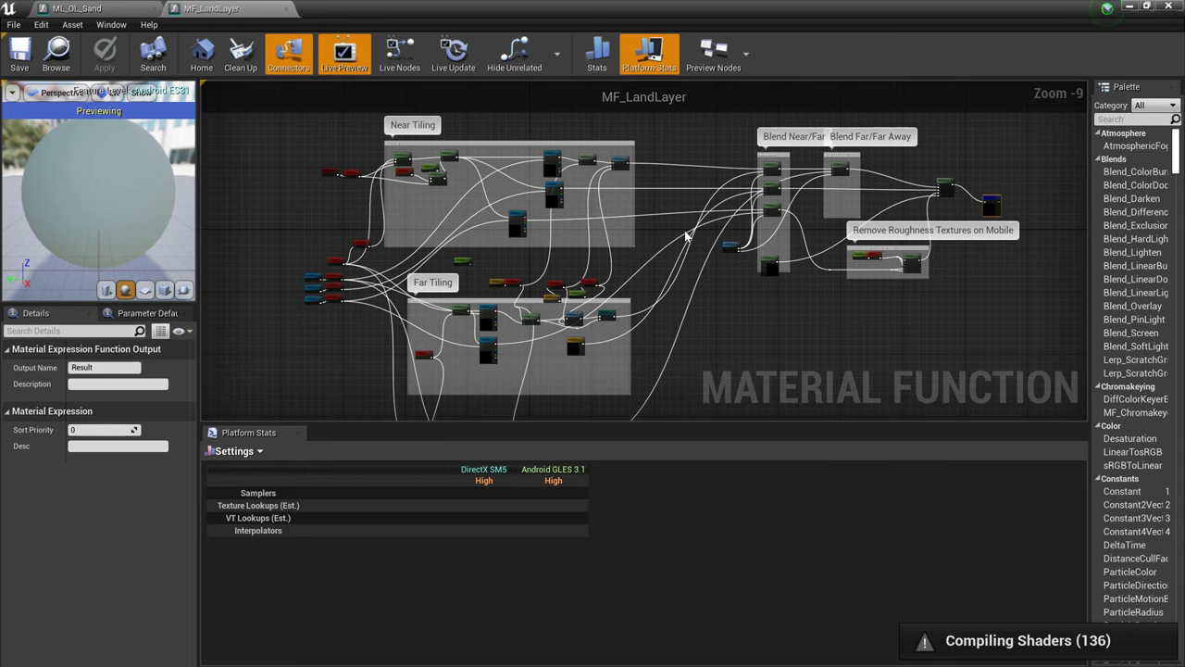
scroll(704, 268, up, 2)
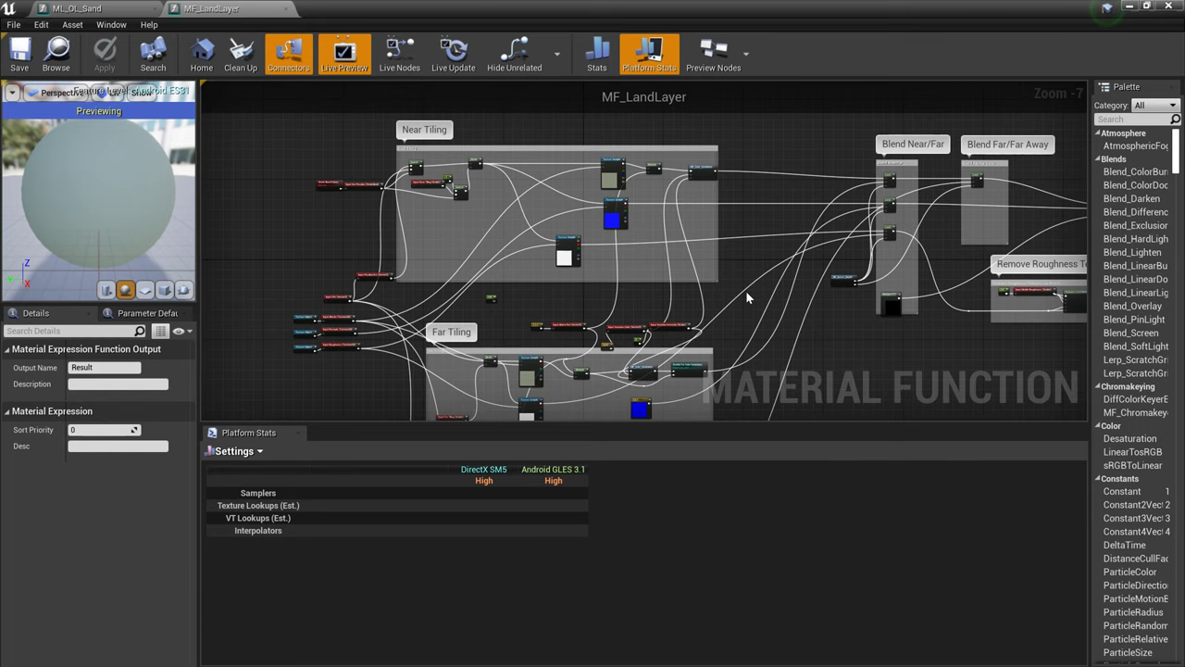
scroll(746, 294, down, 1)
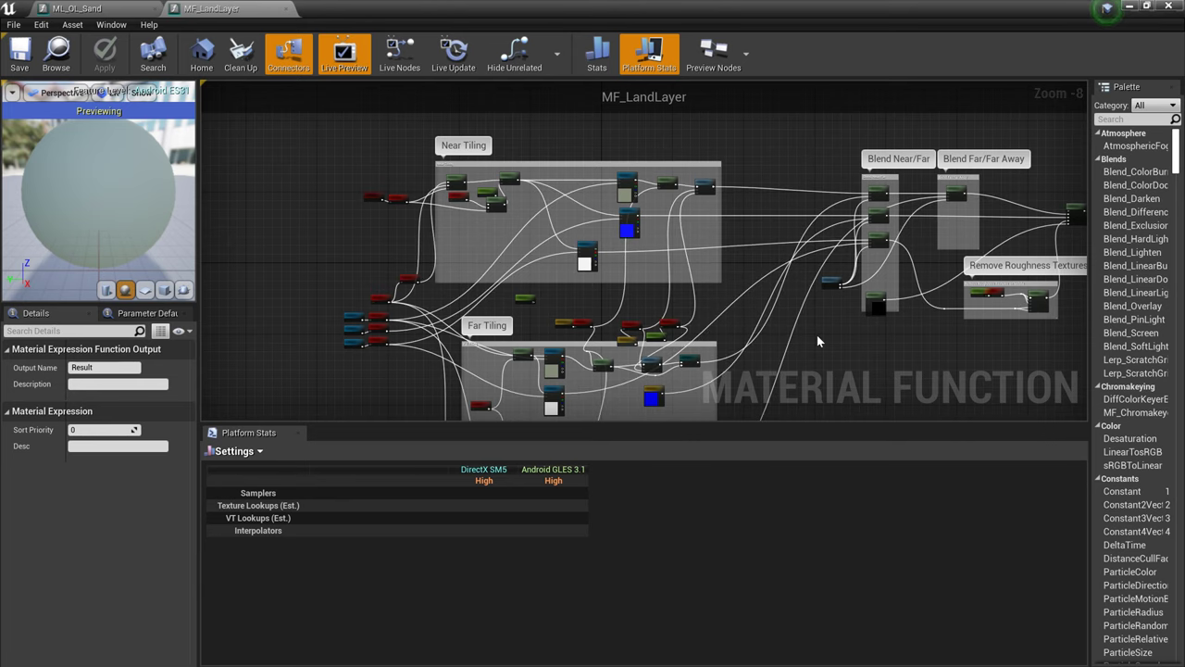
scroll(719, 256, up, 4)
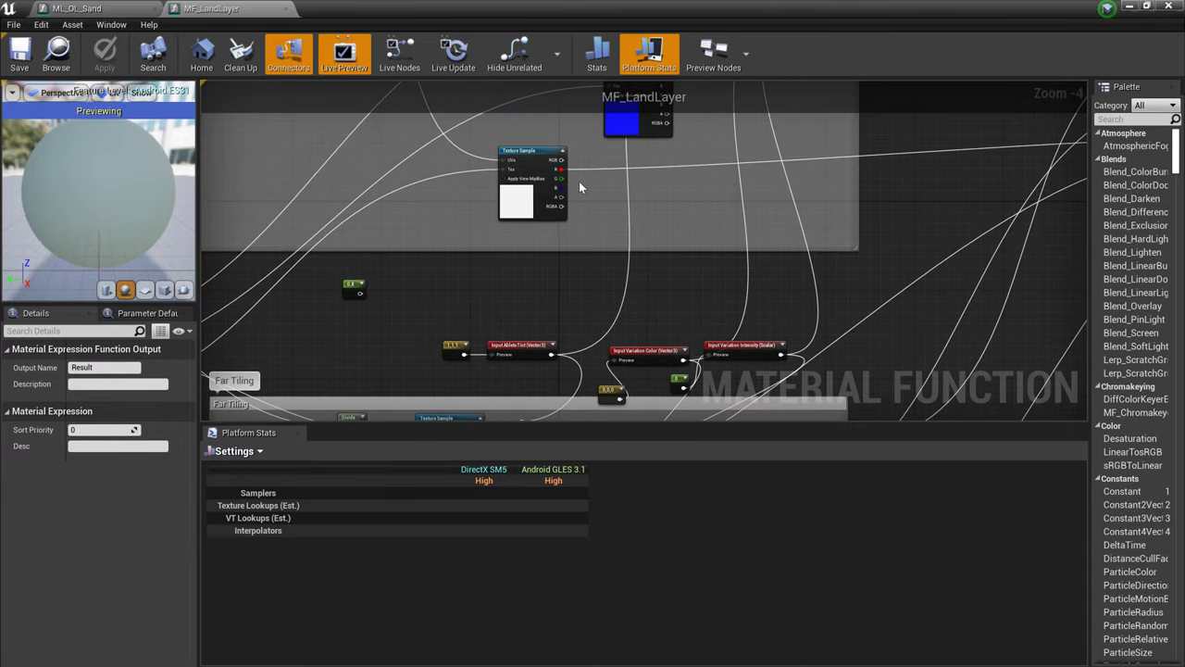
scroll(598, 206, down, 3)
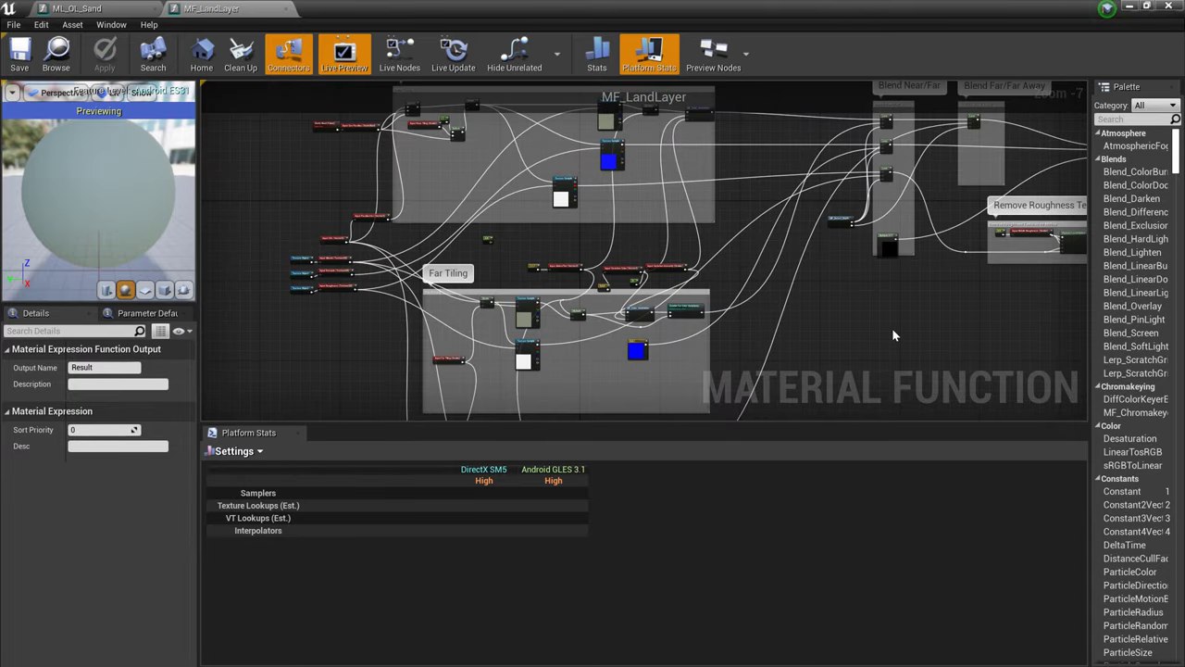
scroll(892, 328, up, 1)
scroll(885, 325, down, 1)
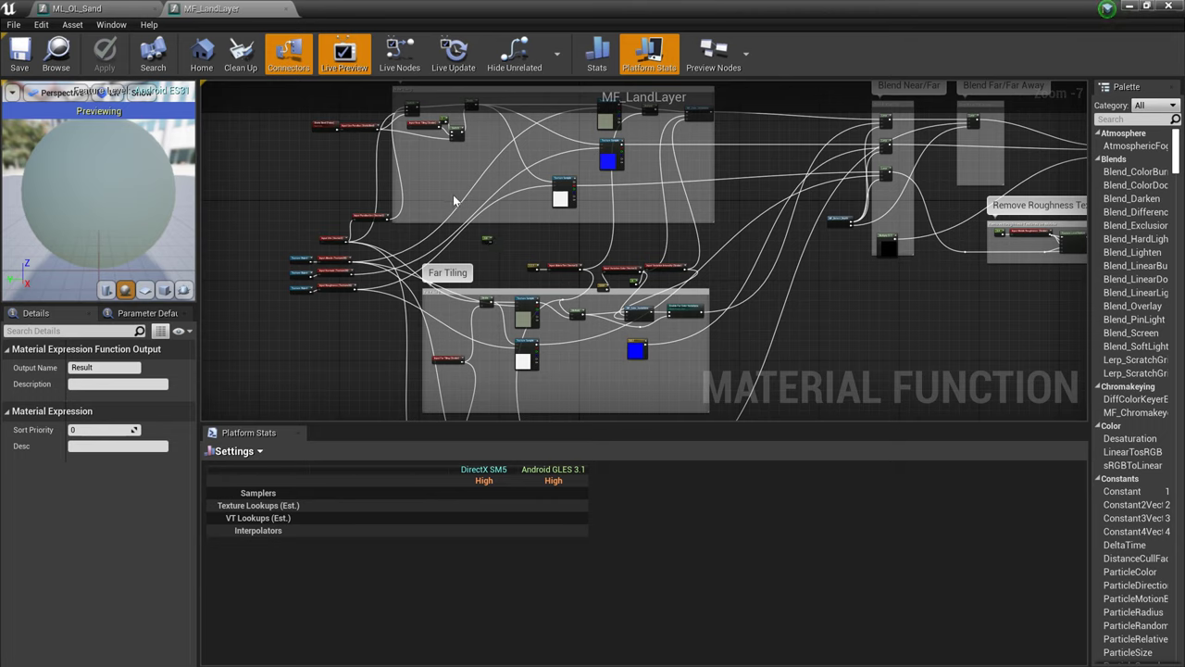
scroll(960, 251, up, 1)
scroll(820, 330, up, 1)
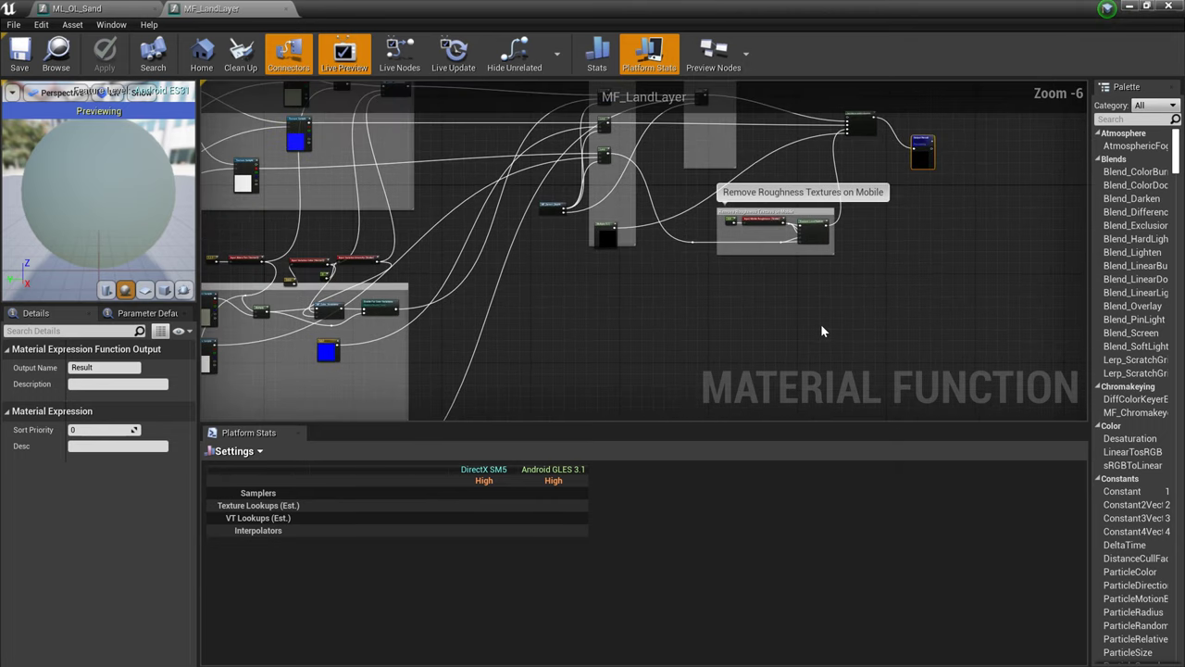
scroll(820, 331, up, 1)
mouse_move(820, 331)
right_down()
mouse_move(977, 367)
mouse_move(936, 372)
right_up()
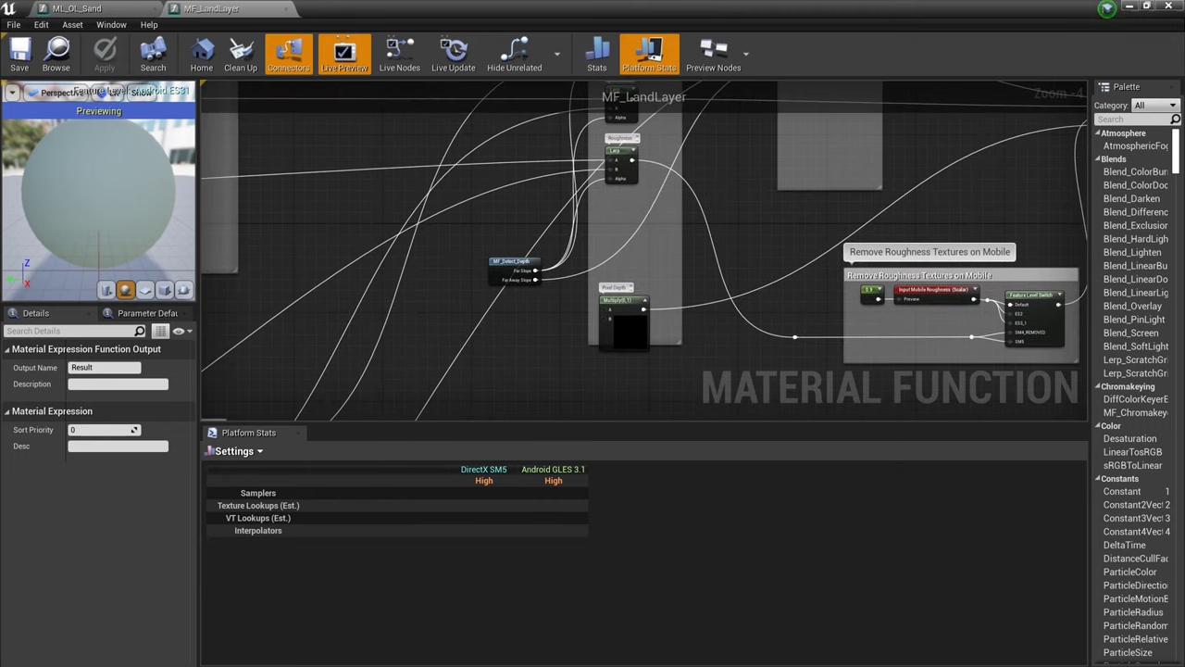
scroll(922, 344, up, 2)
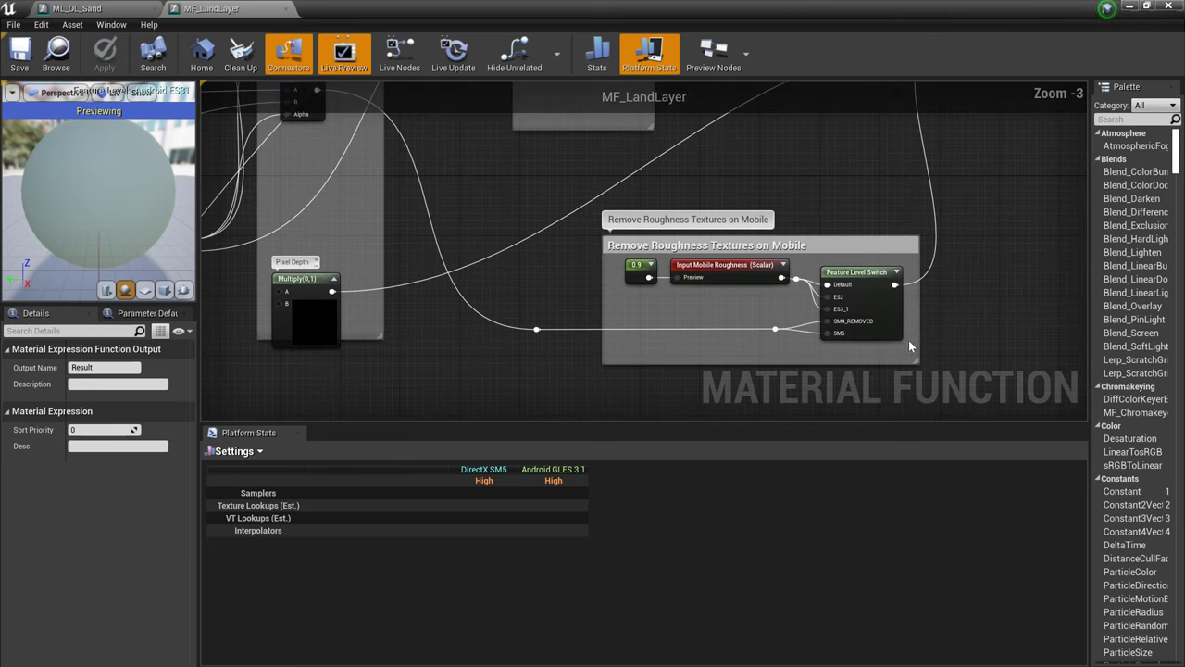
scroll(953, 331, down, 1)
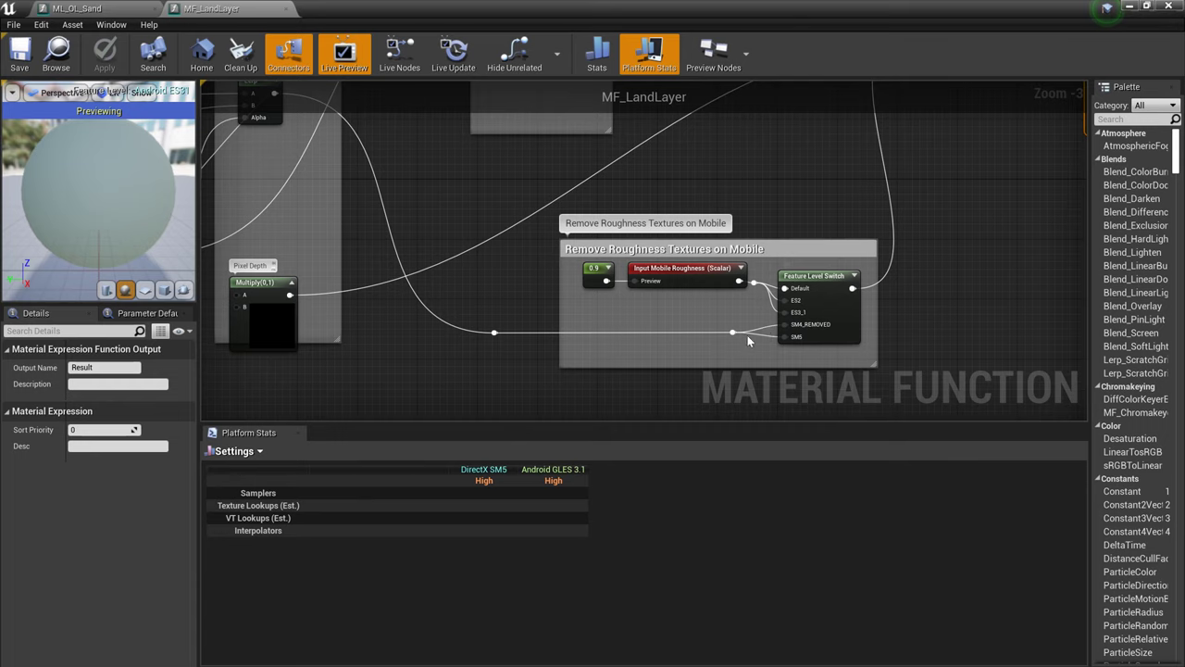
scroll(446, 252, down, 1)
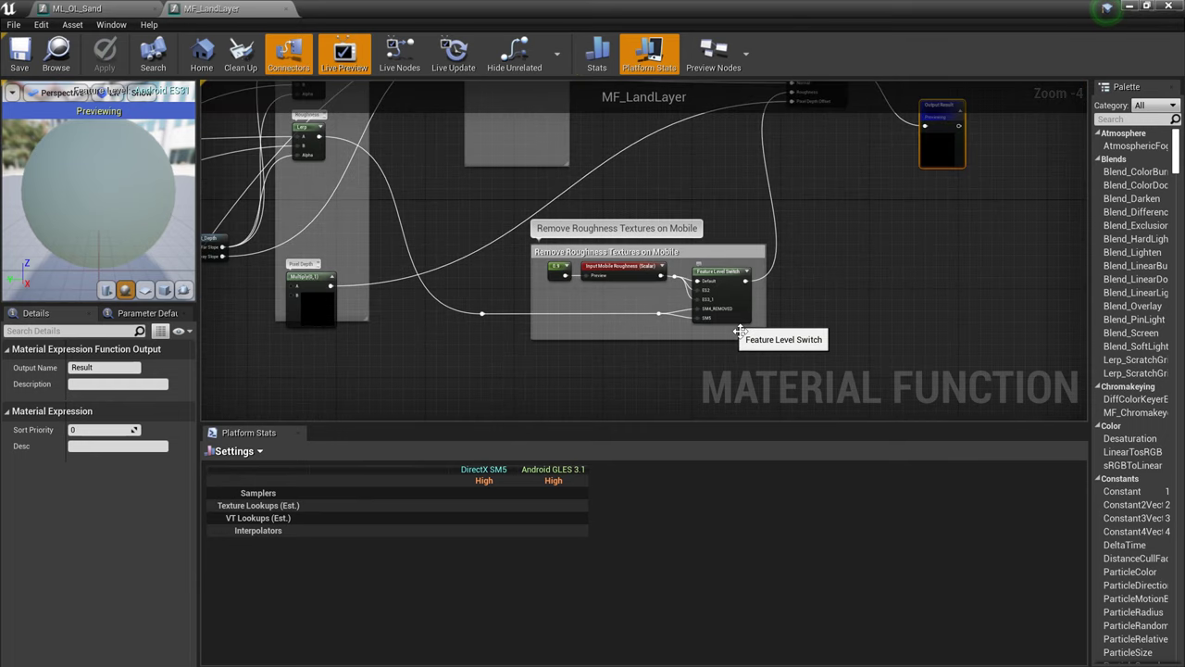
scroll(733, 322, up, 2)
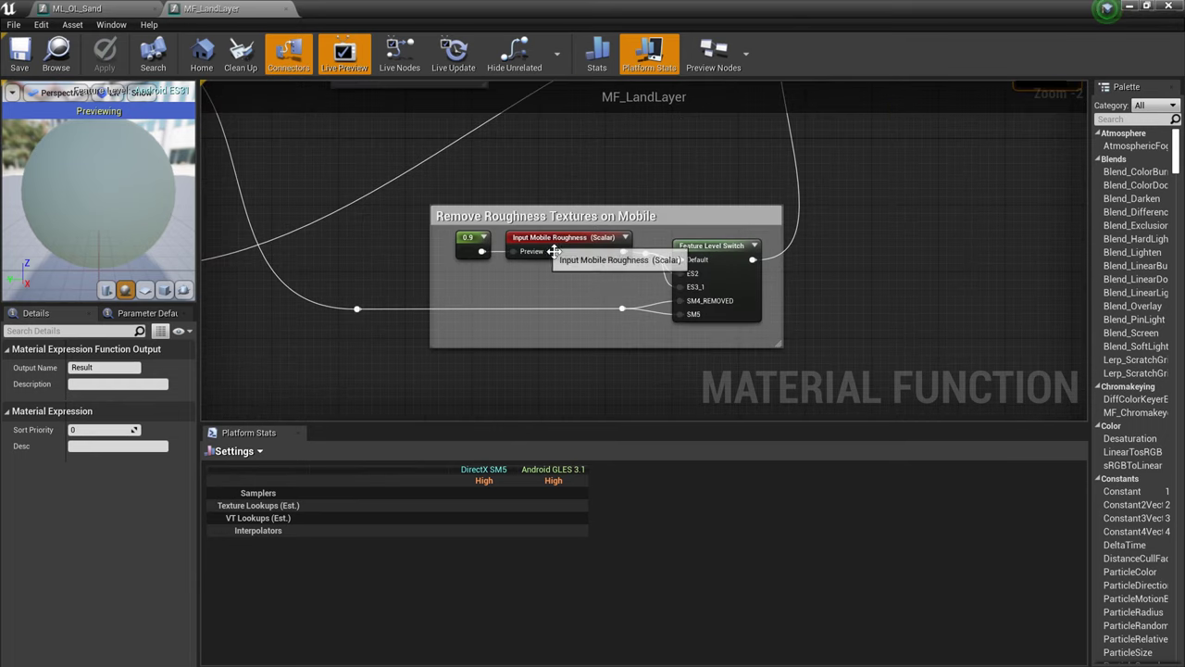
scroll(777, 185, down, 2)
right_drag(803, 183, 798, 314)
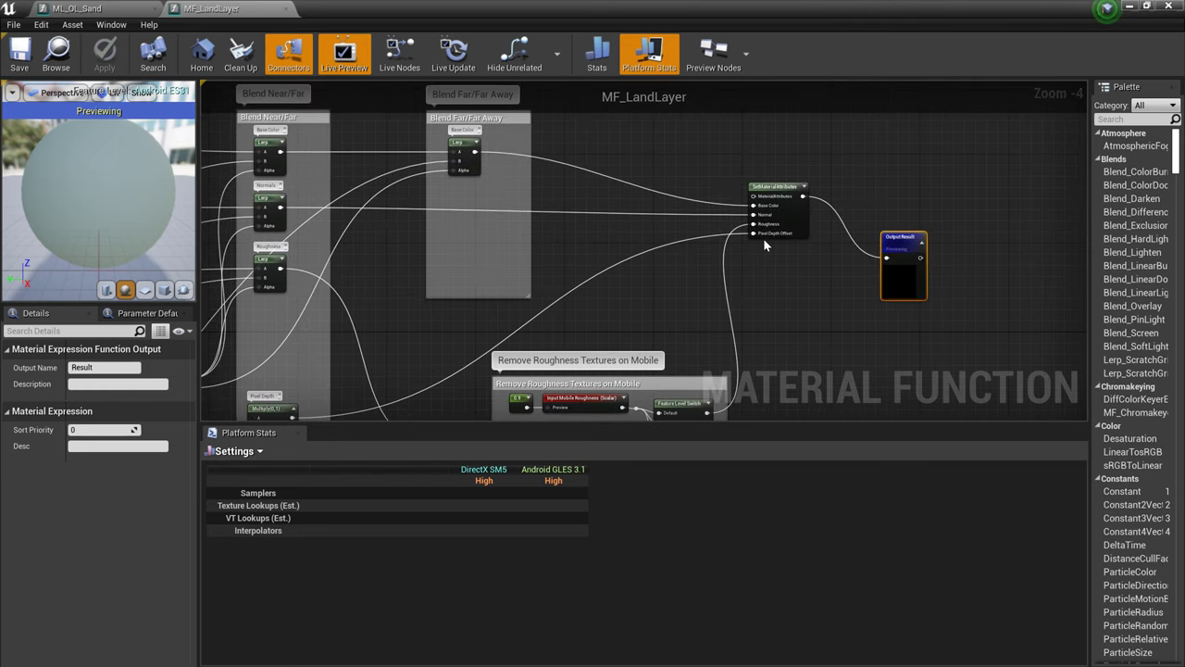
scroll(762, 238, down, 2)
scroll(767, 312, up, 2)
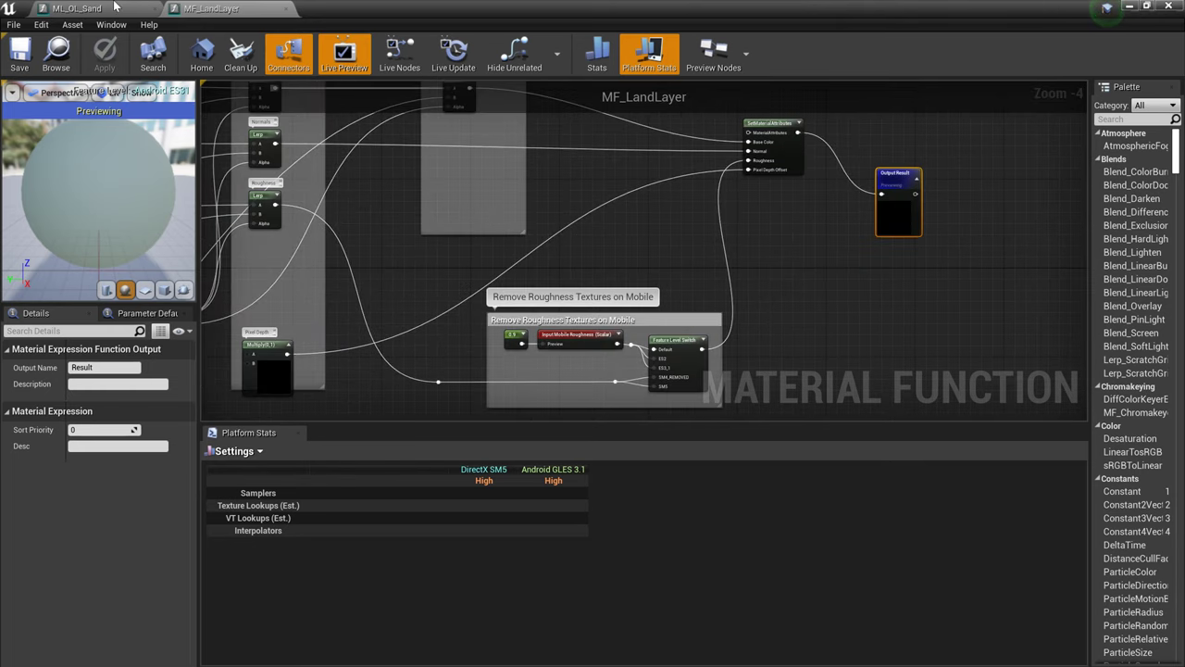
Close the ML_OL_Sand editor and return to the ExampleOpenLandMapMobile level.
click(84, 8)
click(1168, 7)
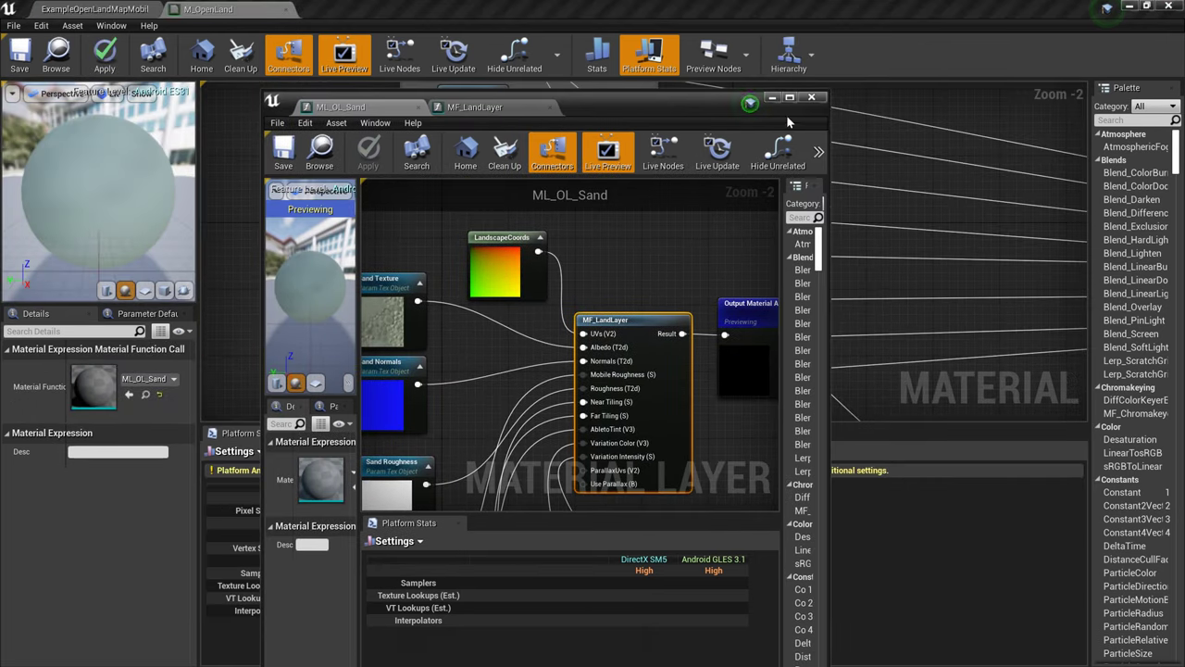
click(779, 102)
click(48, 7)
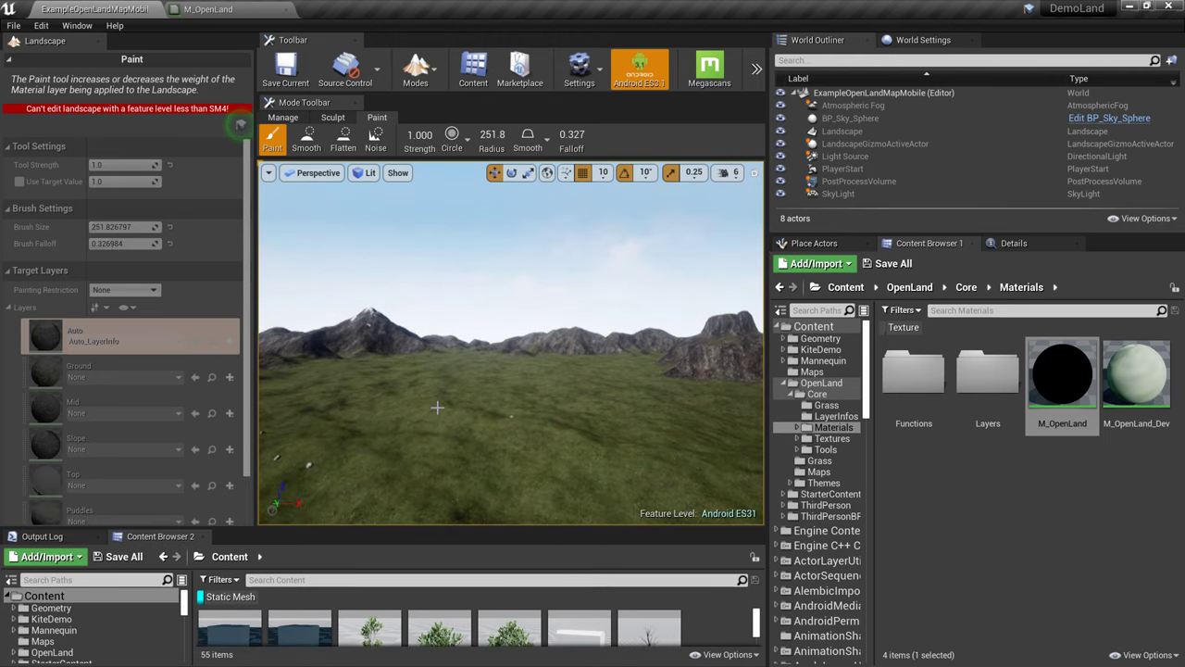
Fly the camera over the Android ES3.1 landscape toward the large central peak.
right_drag(549, 500, 551, 523)
right_drag(350, 352, 350, 352)
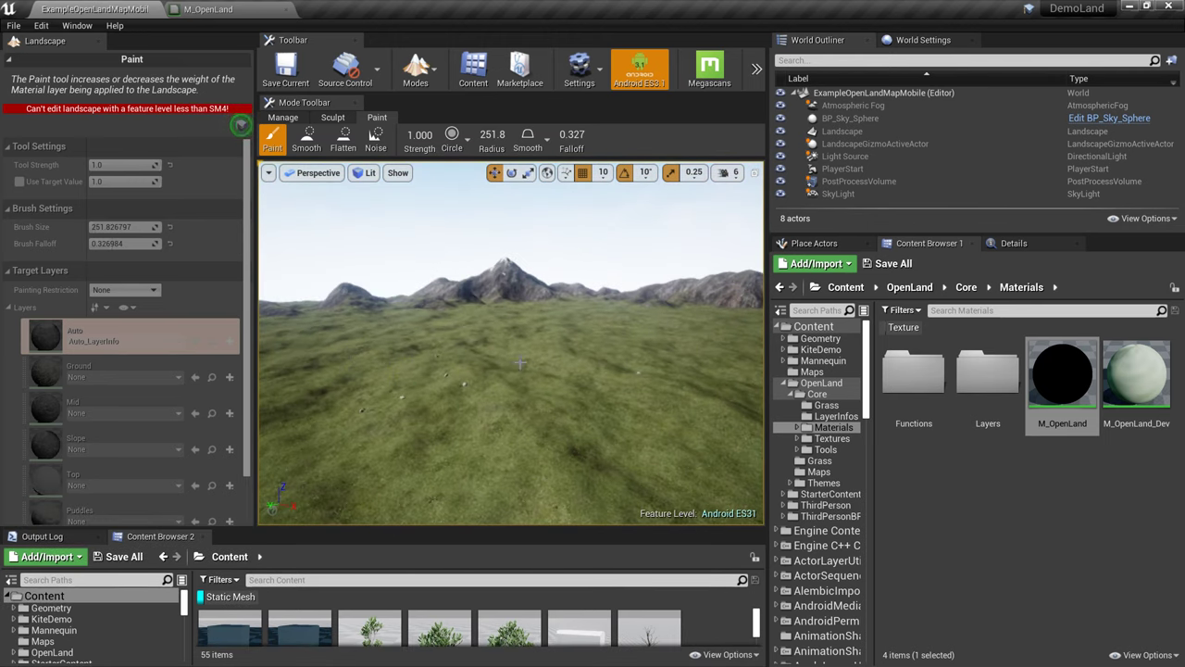
right_drag(520, 363, 523, 407)
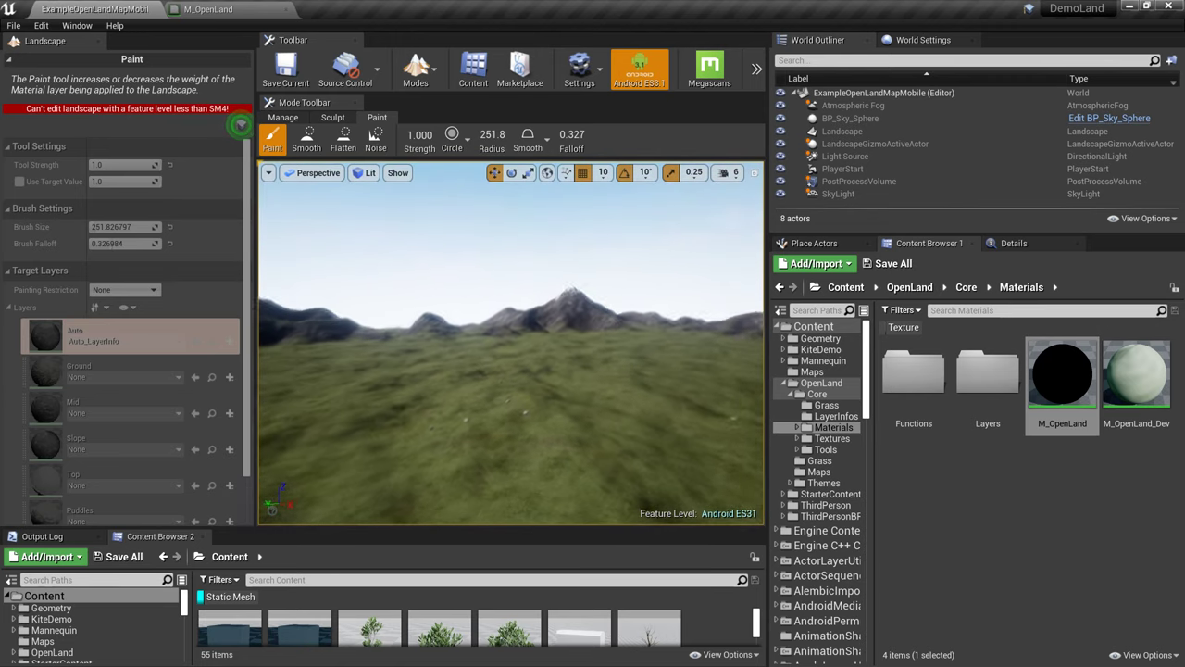
right_drag(567, 354, 555, 354)
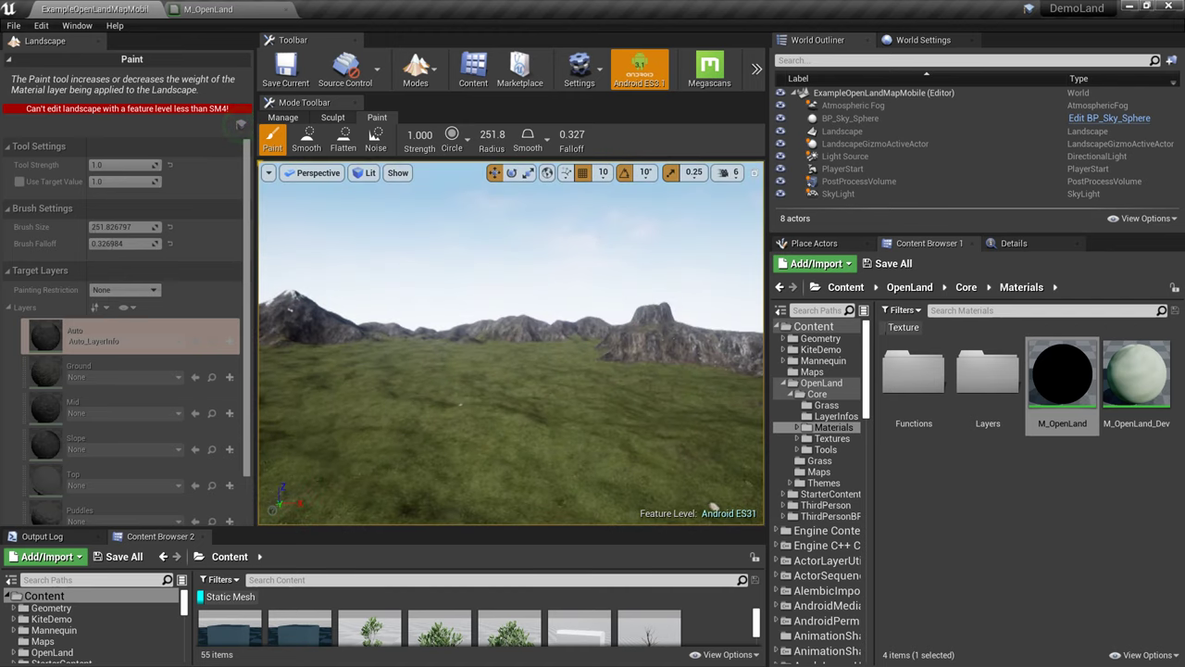